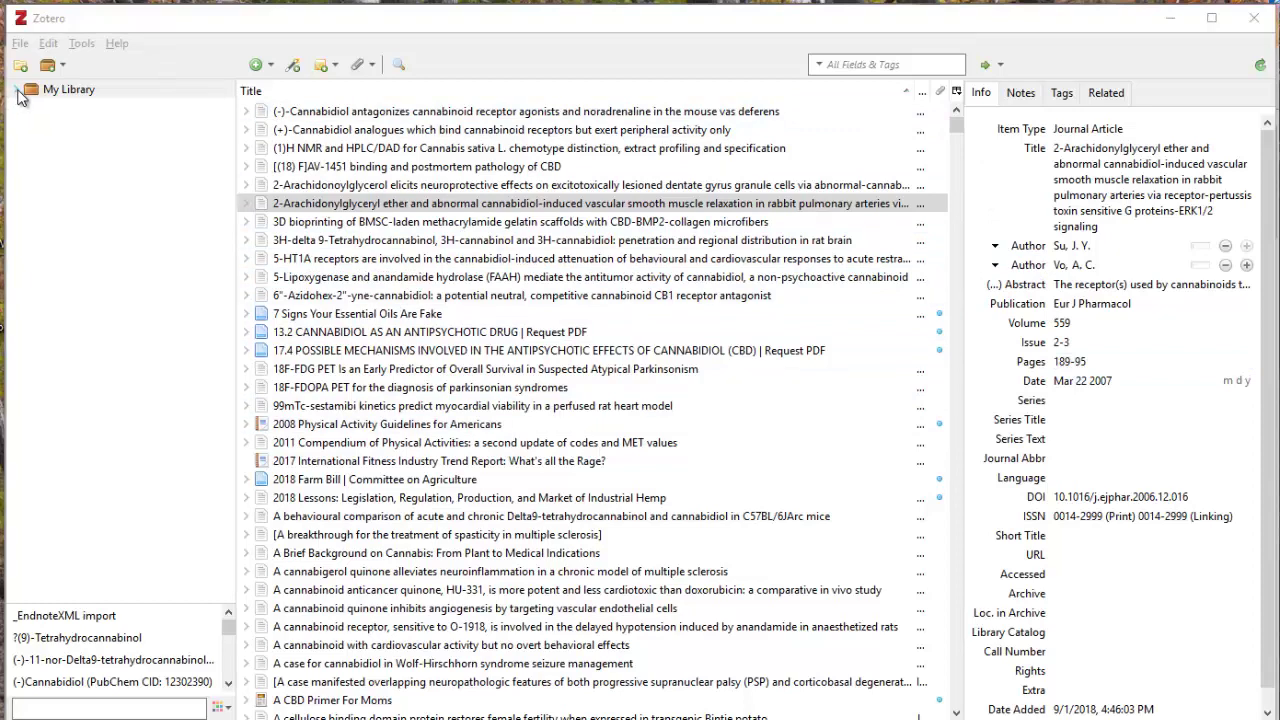
- Expand My Library and select CBD and Cannabis to list its 18 items
{"action": "left_click", "coordinate": [19, 90]}
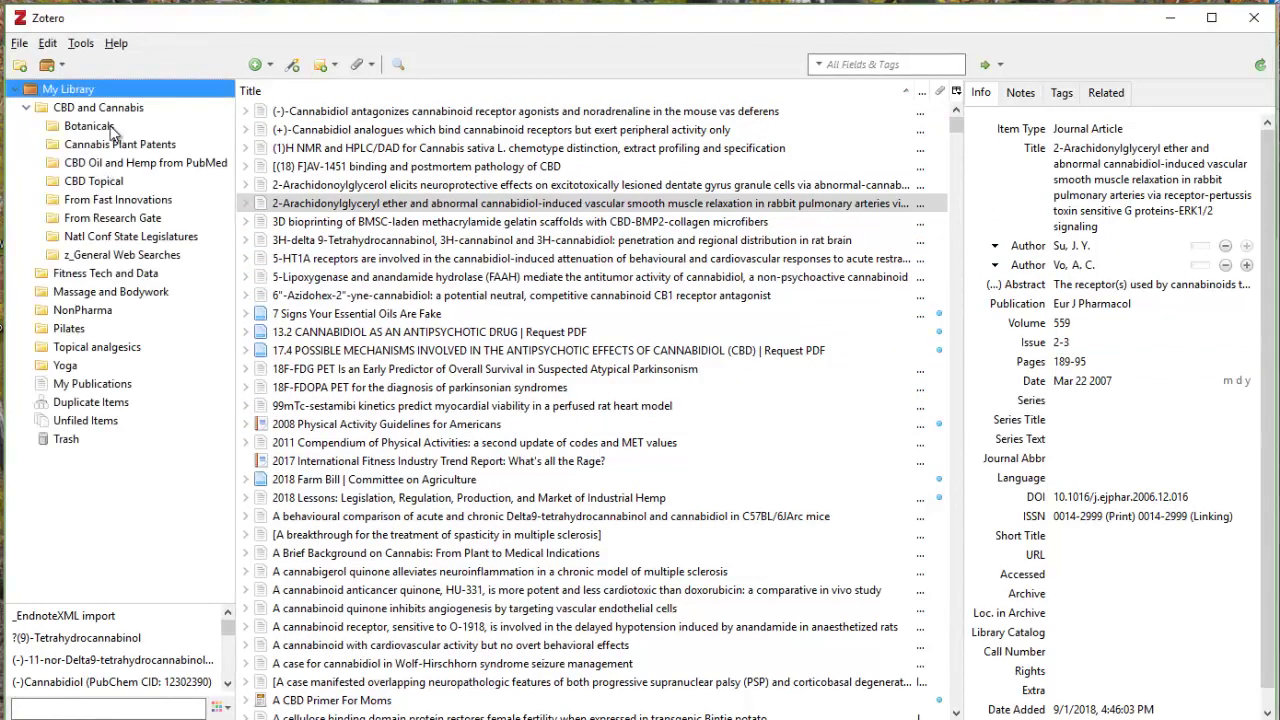
{"action": "left_click", "coordinate": [26, 107]}
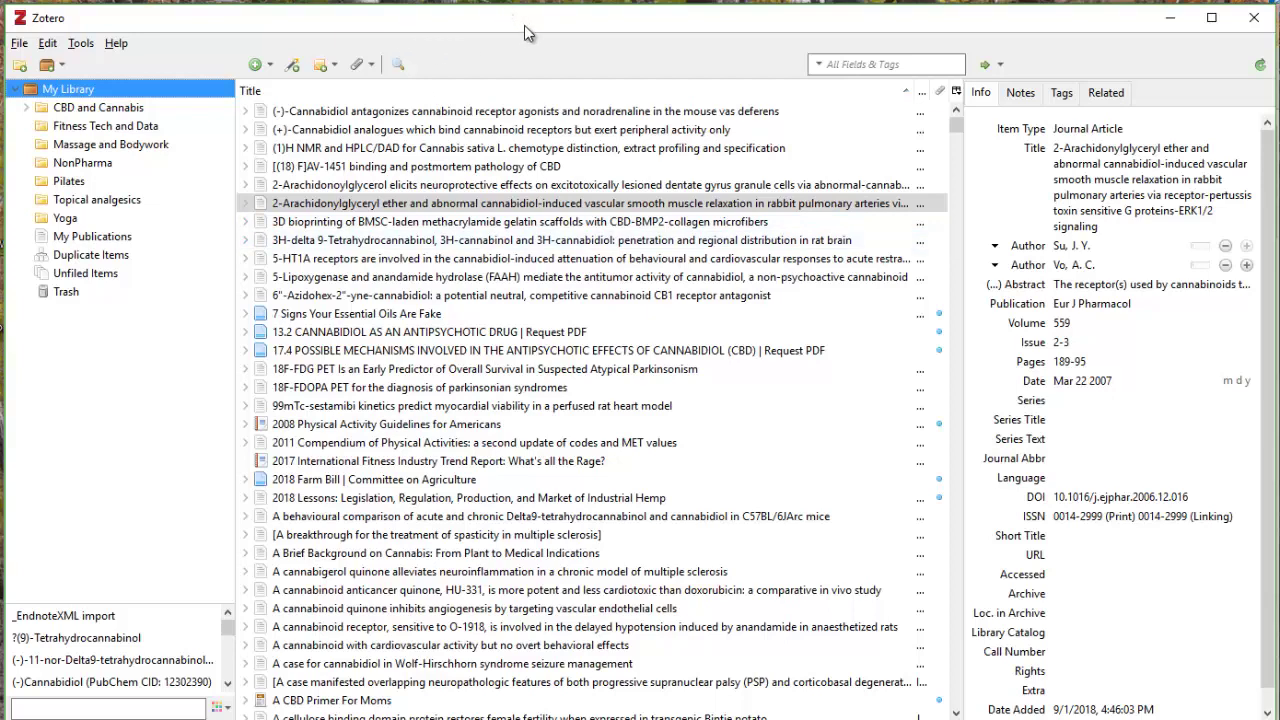
{"action": "left_click", "coordinate": [27, 110]}
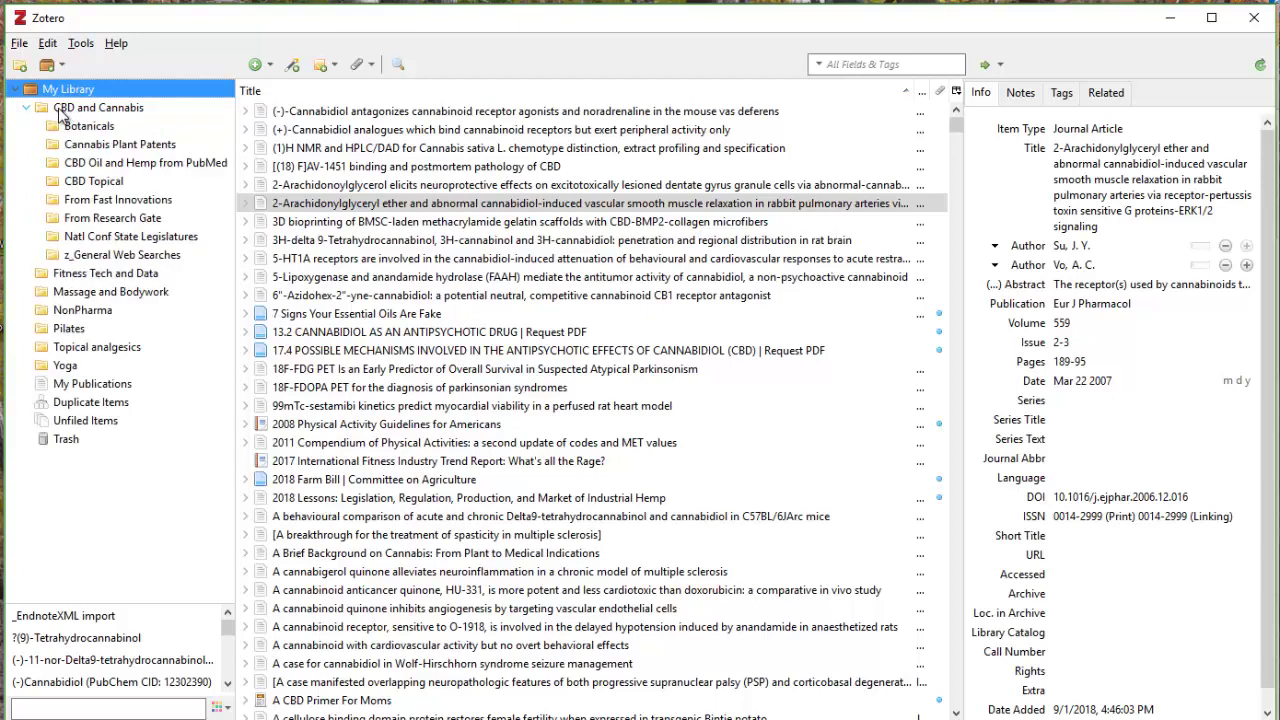
{"action": "left_click", "coordinate": [62, 109]}
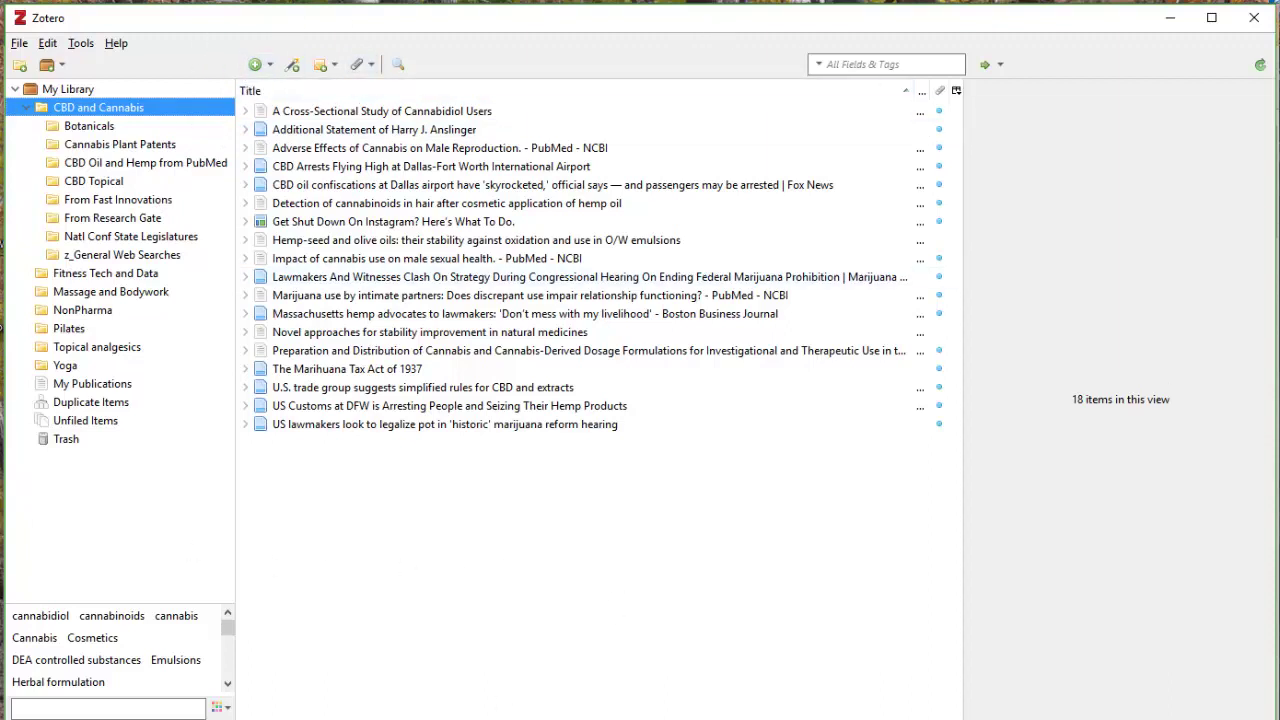
- Return to the PubMed results for ((cannabidiol) AND anxiety) AND review and scroll down the list
{"action": "key", "text": "alt+Tab"}
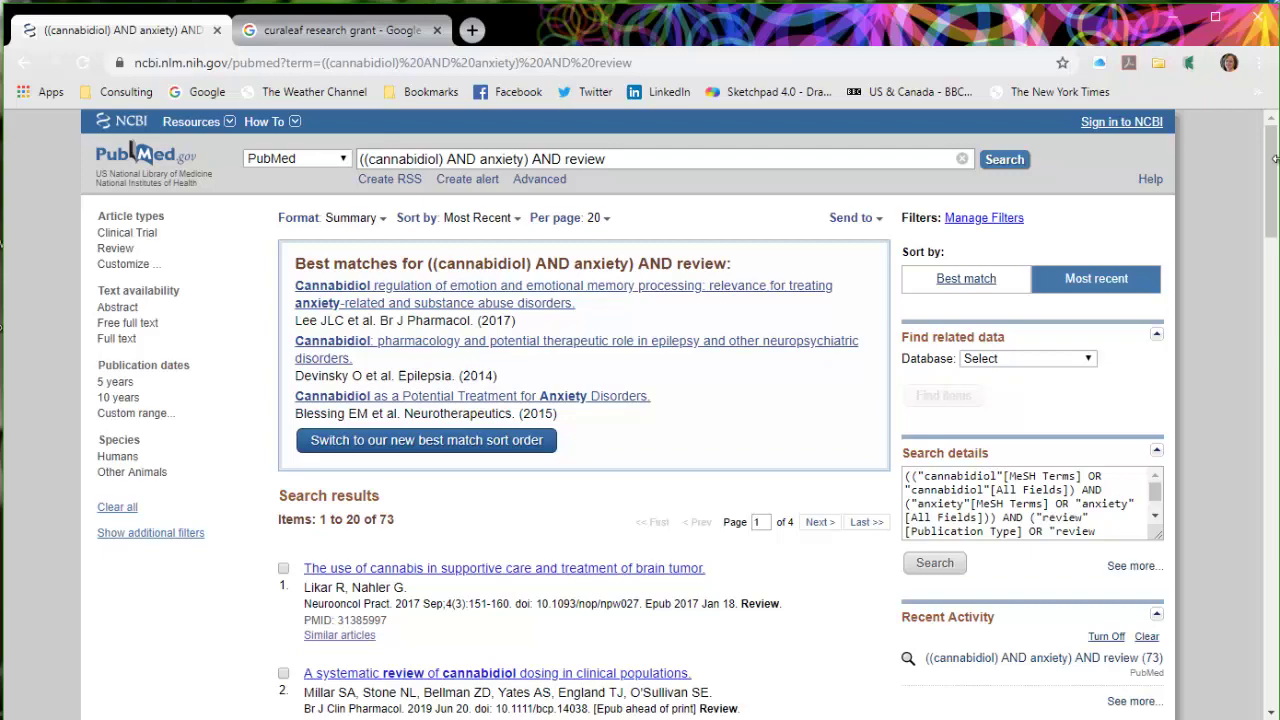
{"action": "left_click_drag", "start_coordinate": [1272, 165], "coordinate": [1274, 236]}
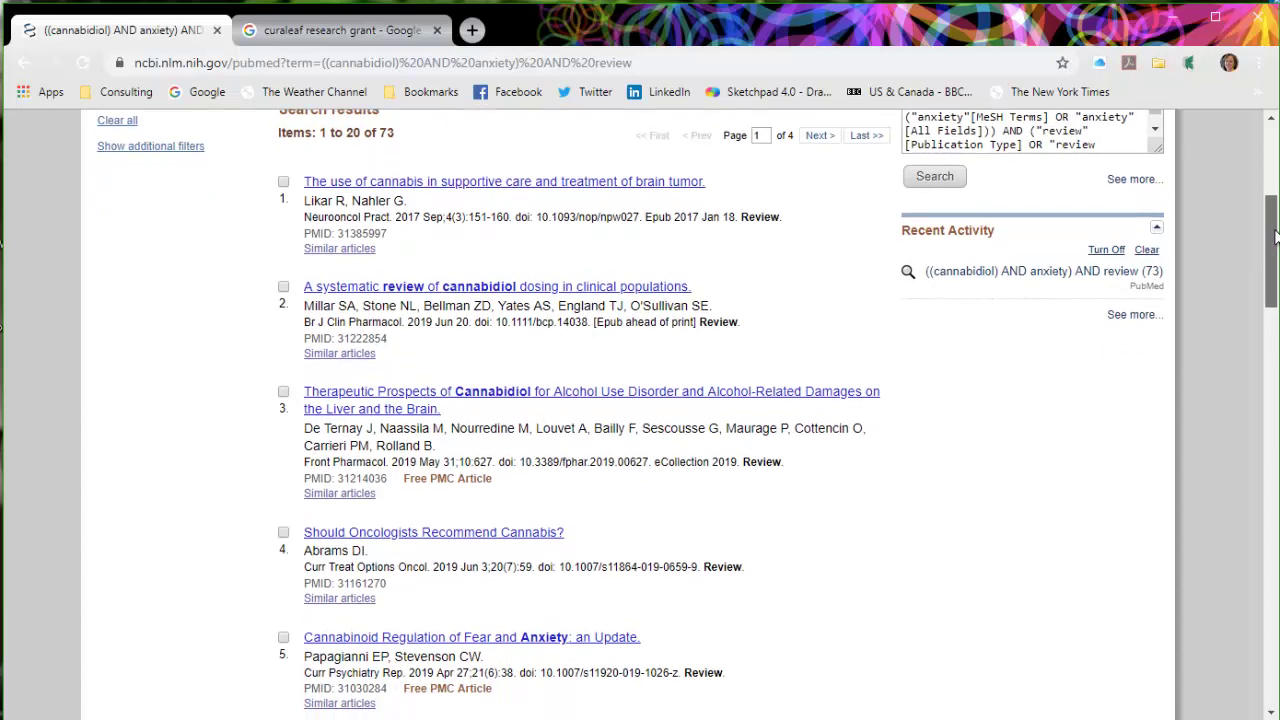
{"action": "left_click_drag", "start_coordinate": [1274, 236], "coordinate": [1274, 240]}
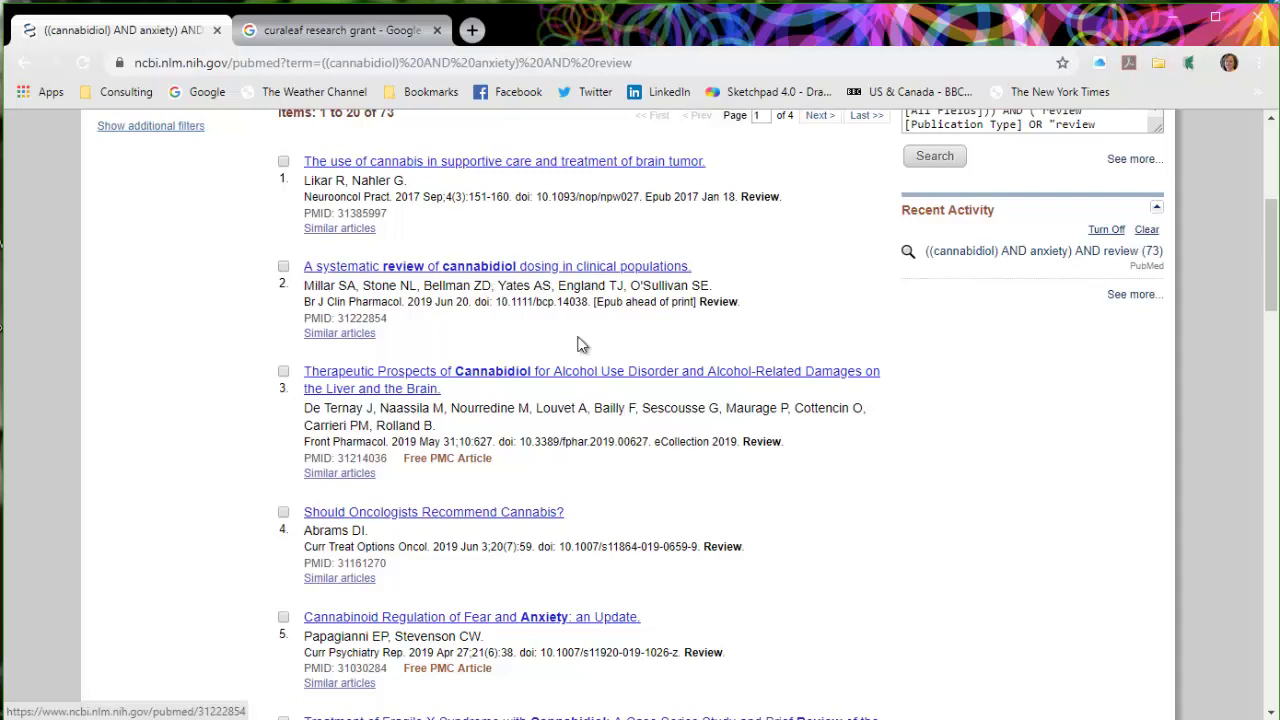
{"action": "scroll", "coordinate": [632, 420], "scroll_direction": "down", "scroll_amount": 1}
{"action": "scroll", "coordinate": [632, 420], "scroll_direction": "down", "scroll_amount": 6}
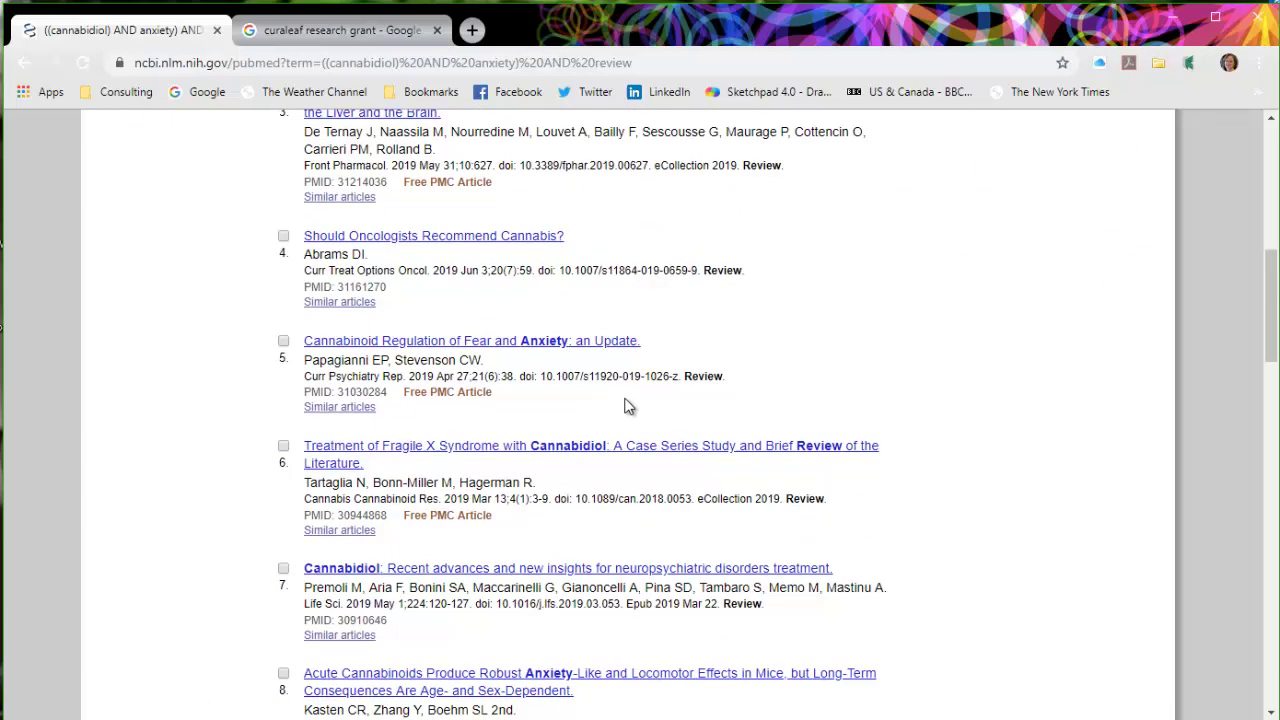
{"action": "scroll", "coordinate": [618, 384], "scroll_direction": "down", "scroll_amount": 2}
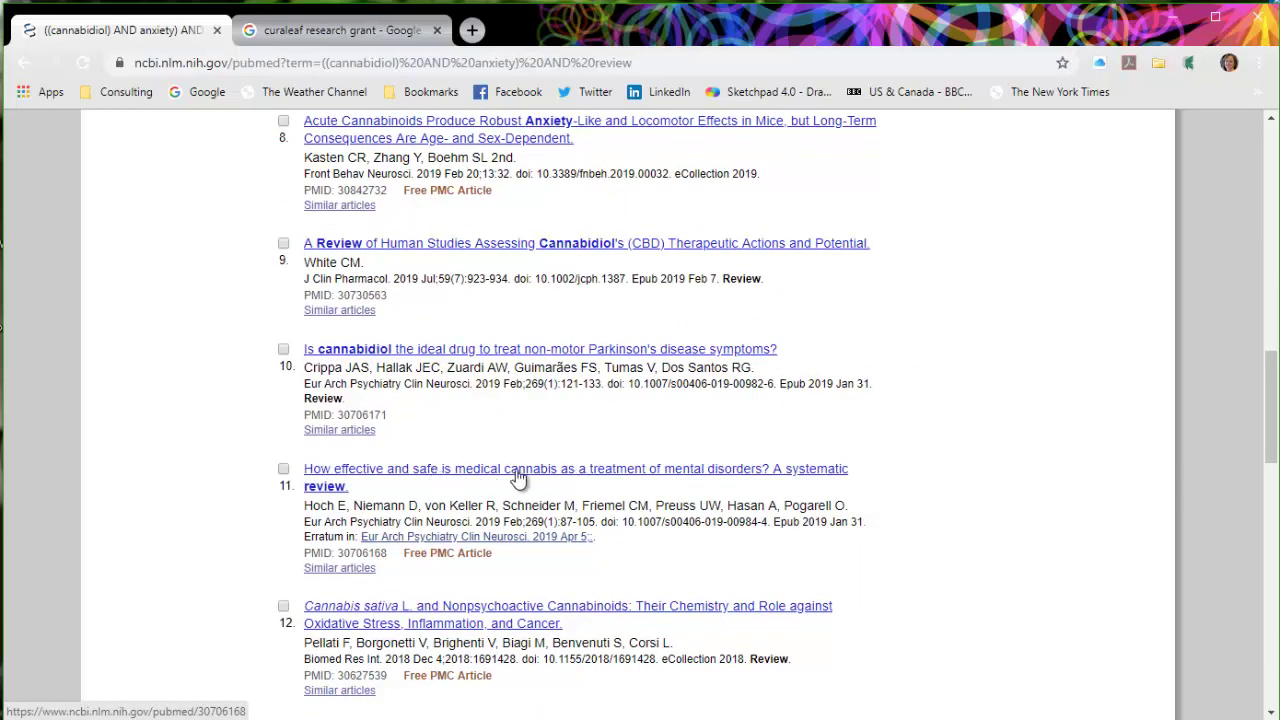
- Open the medical cannabis mental-disorders review and save it to CBD Oil and Hemp from PubMed
{"action": "left_click", "coordinate": [427, 478]}
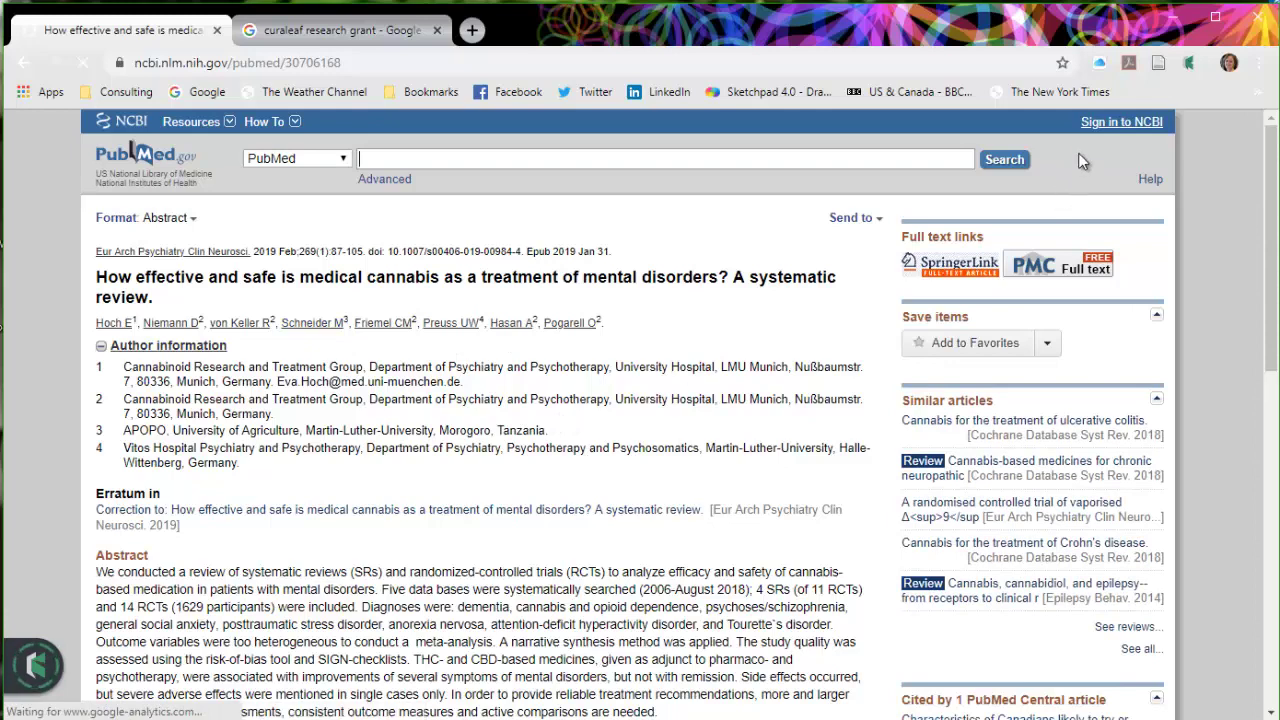
{"action": "left_click", "coordinate": [1160, 62]}
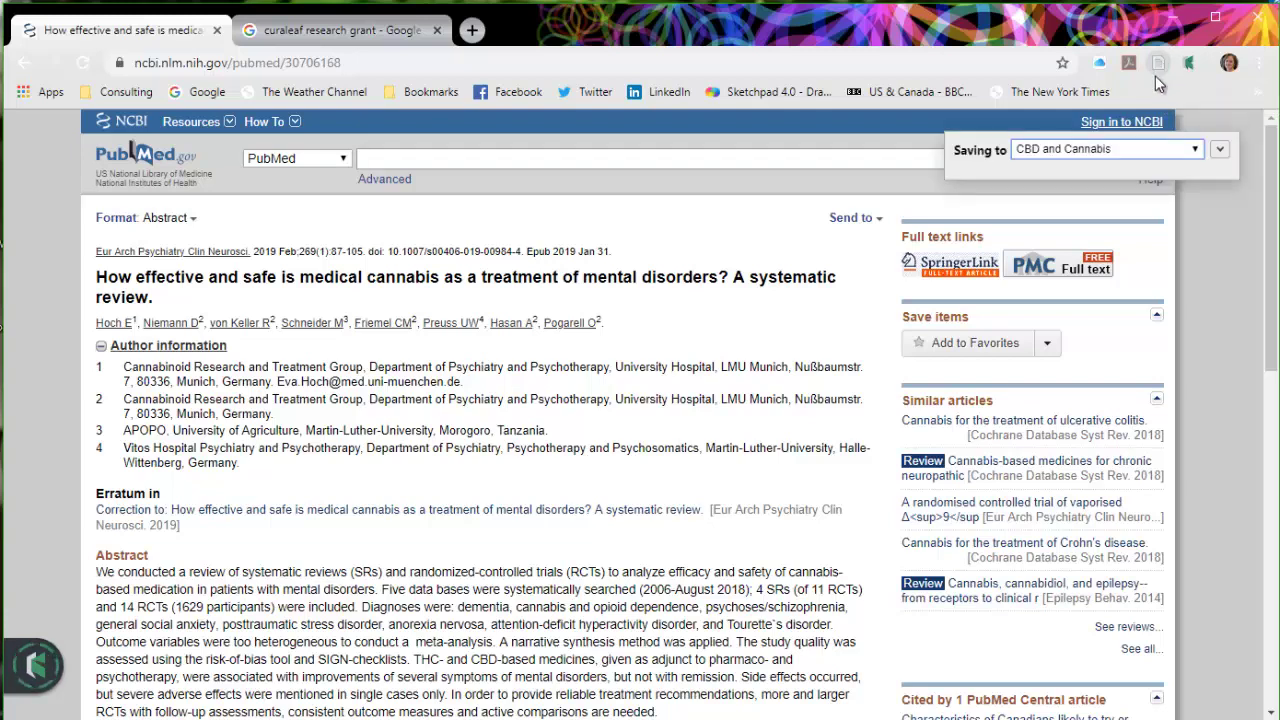
{"action": "left_click", "coordinate": [1199, 149]}
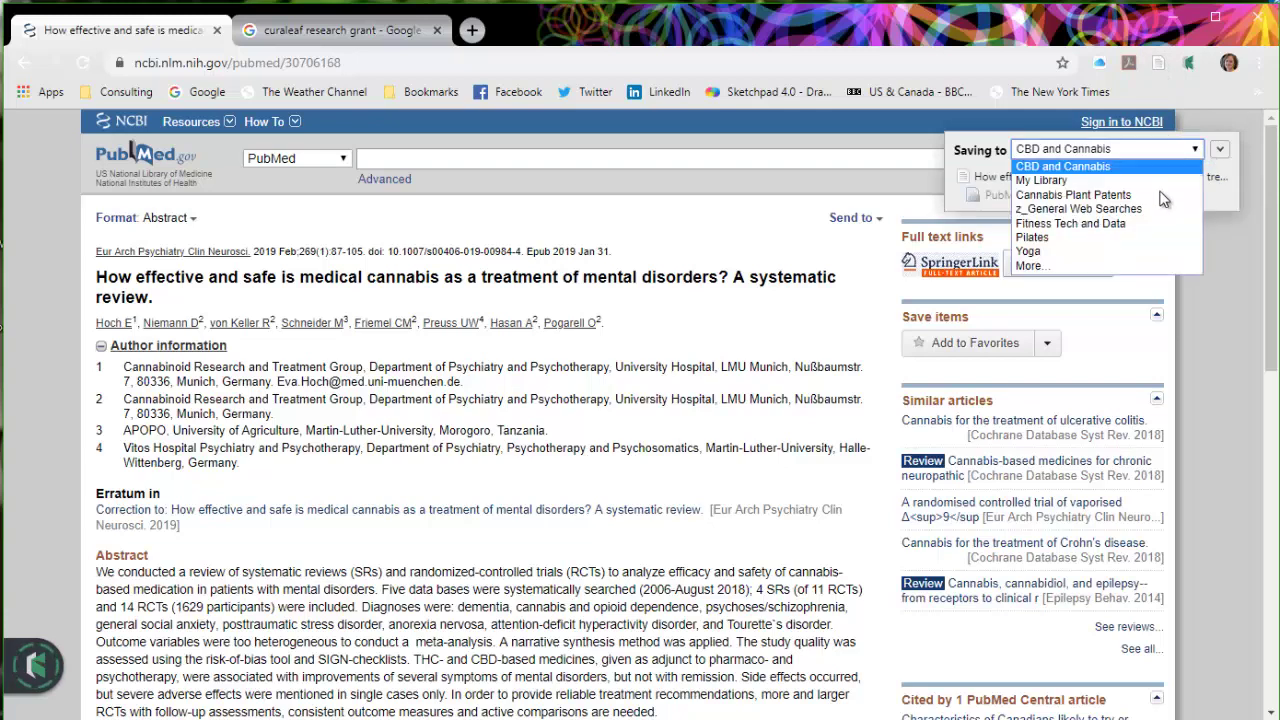
{"action": "left_click", "coordinate": [1103, 264]}
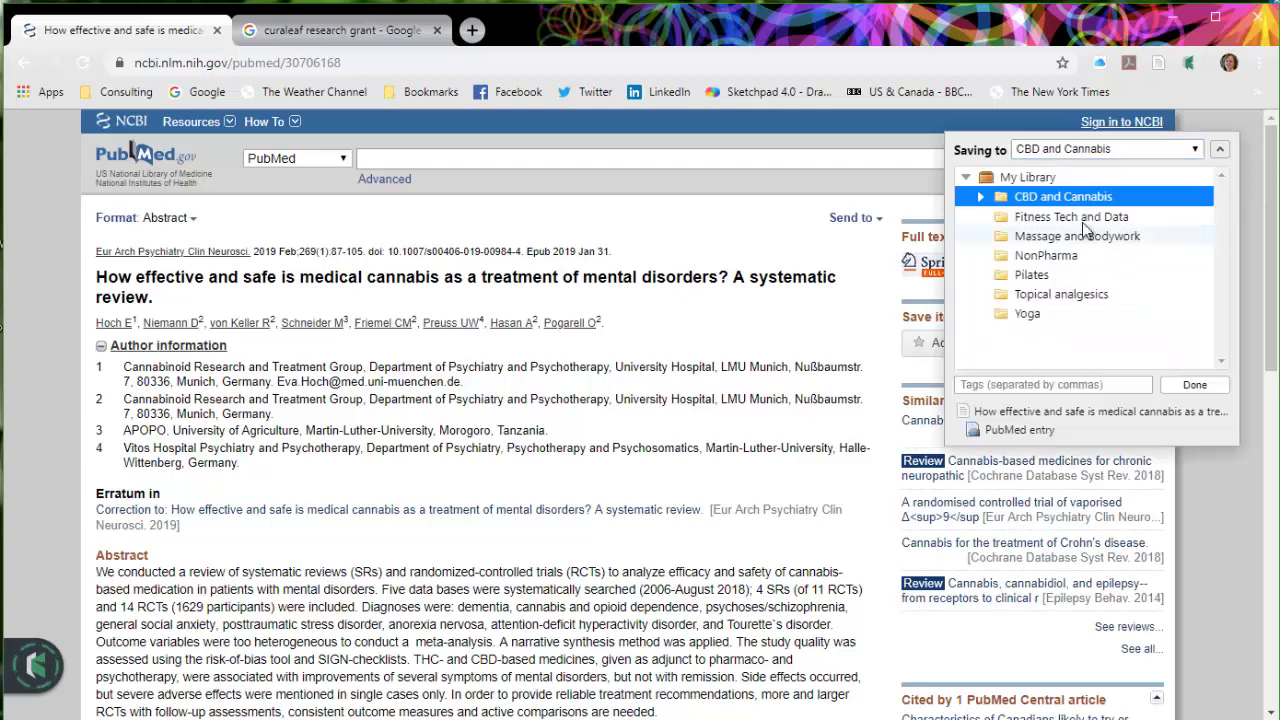
{"action": "left_click", "coordinate": [979, 196]}
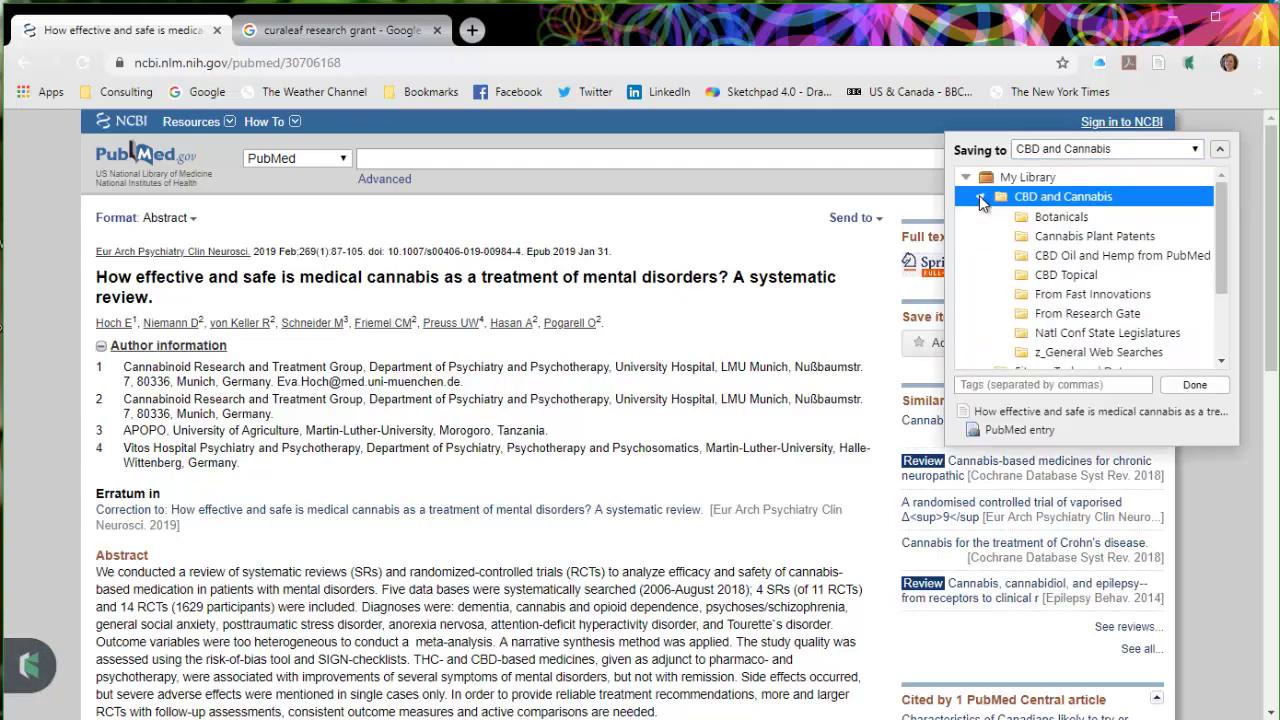
{"action": "left_click", "coordinate": [1055, 258]}
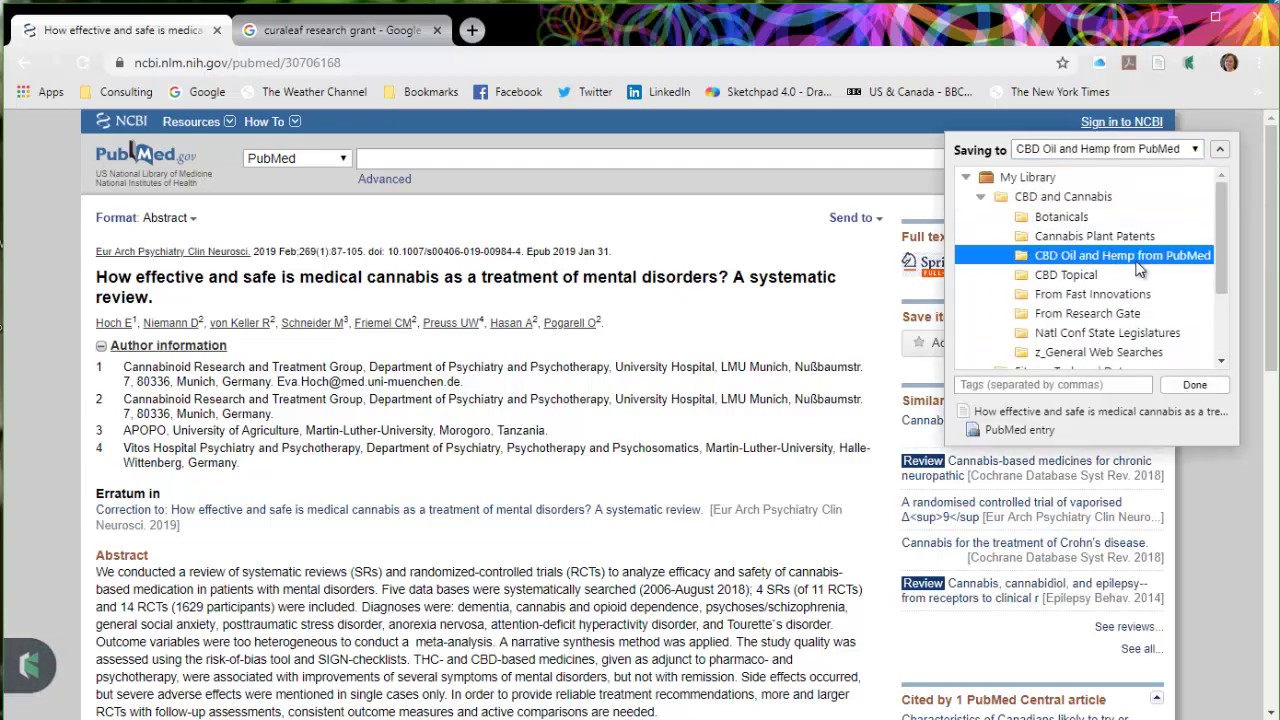
{"action": "left_click", "coordinate": [1193, 385]}
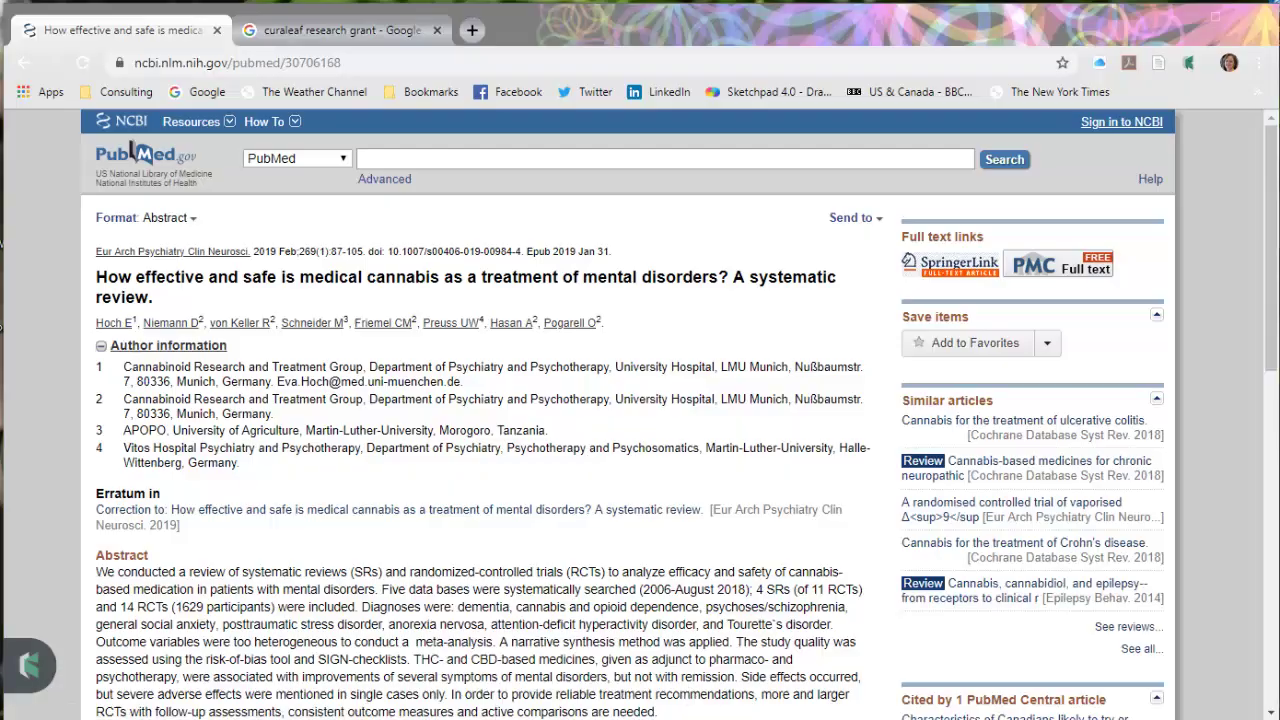
{"action": "key", "text": "alt+Tab"}
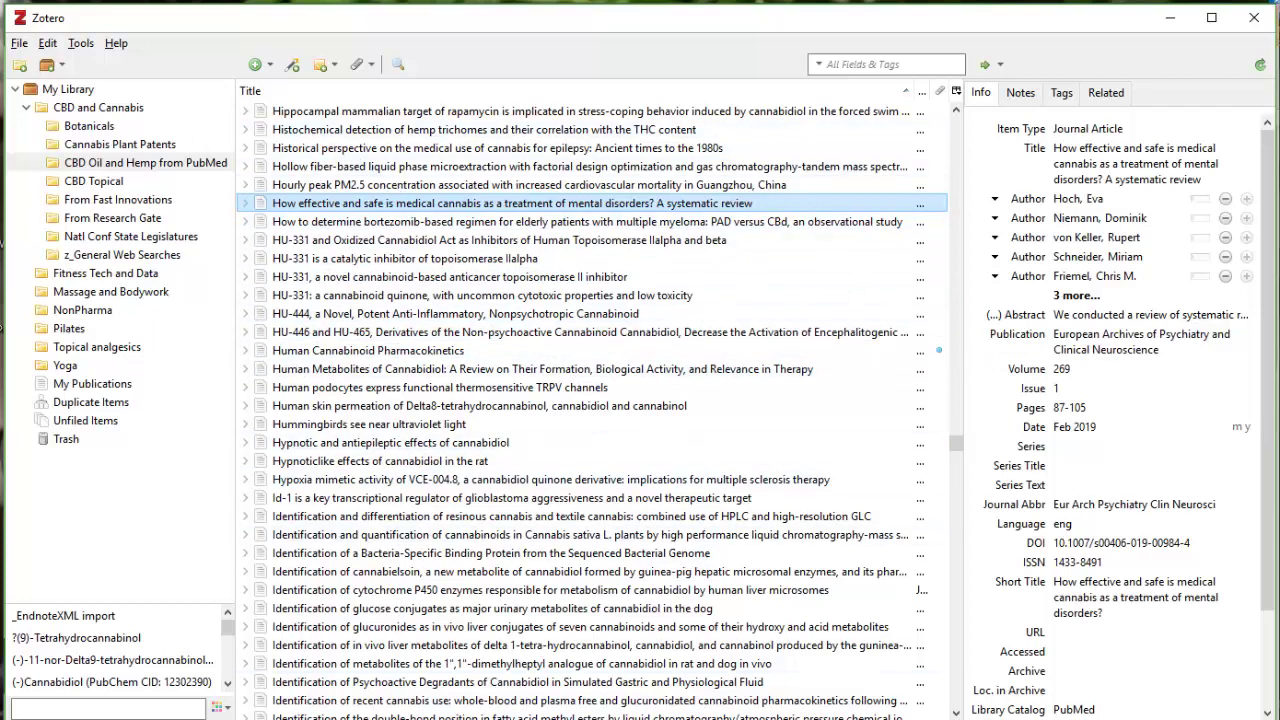
{"action": "key", "text": "Return"}
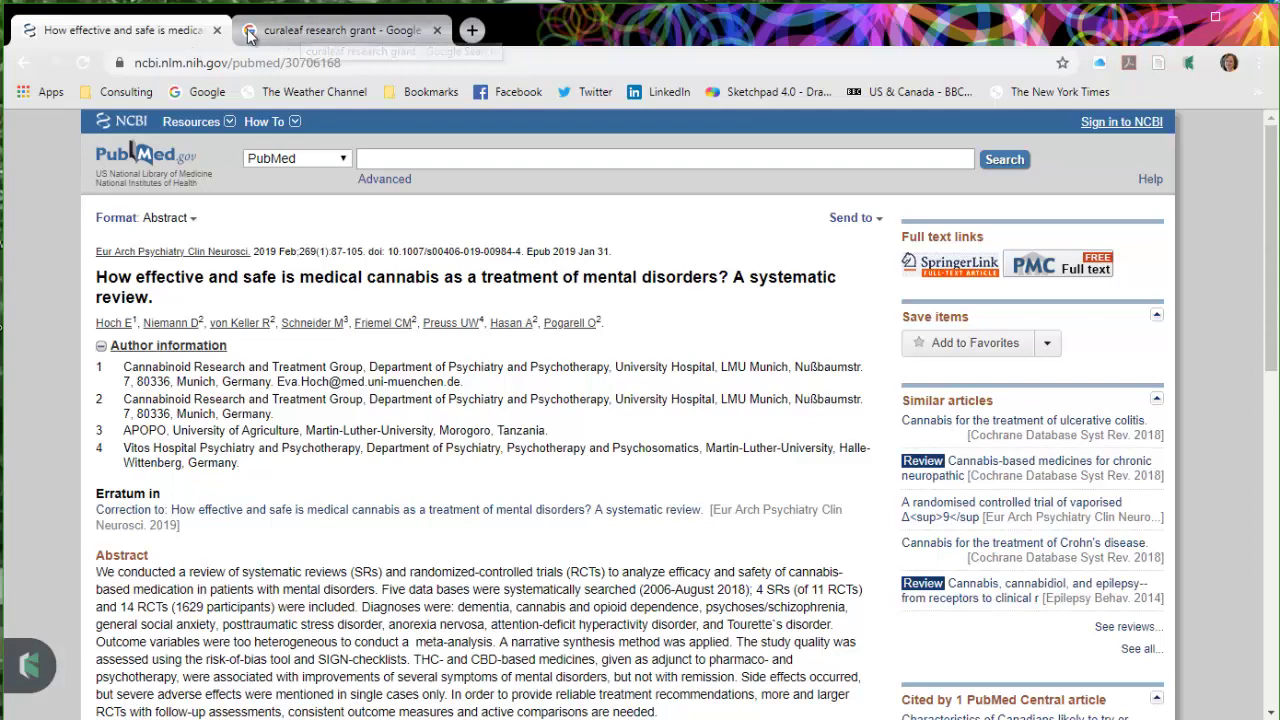
- Switch to the 'curaleaf research grant' Google Search tab
{"action": "left_click", "coordinate": [312, 32]}
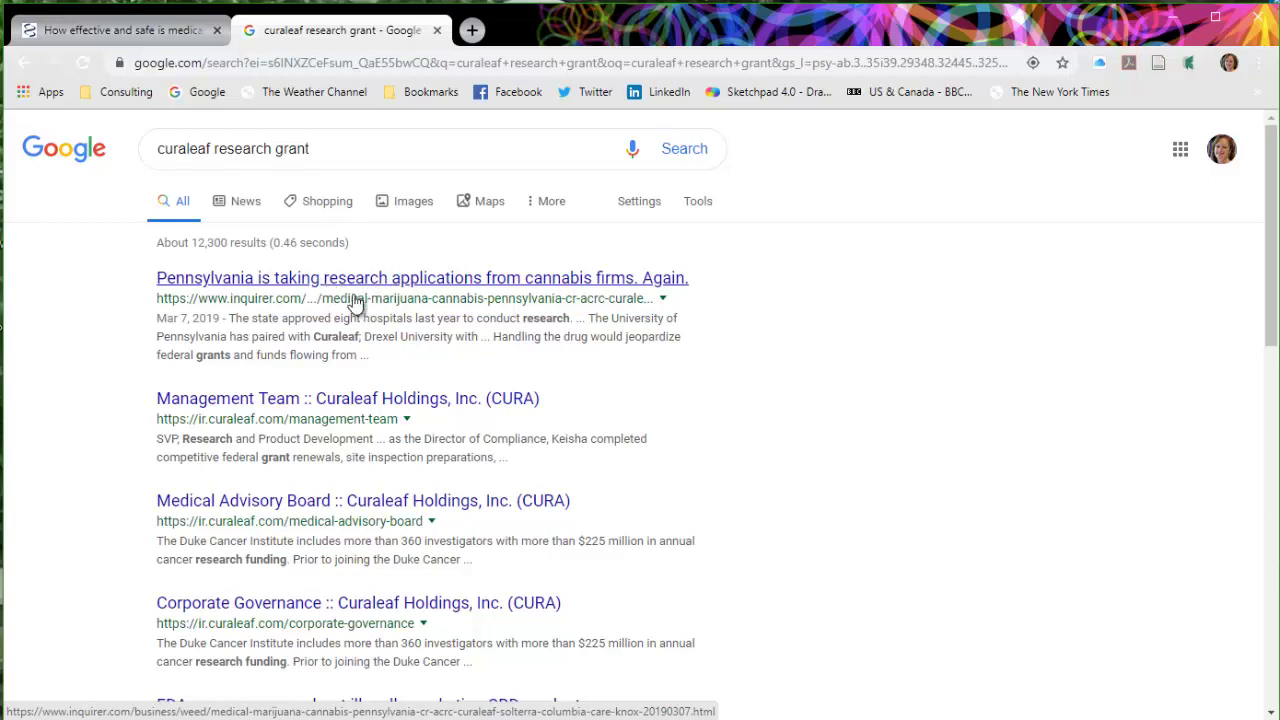
- Open the Inquirer cannabis research article, dismiss the subscribe popup, and return to the headline
{"action": "left_click", "coordinate": [384, 287]}
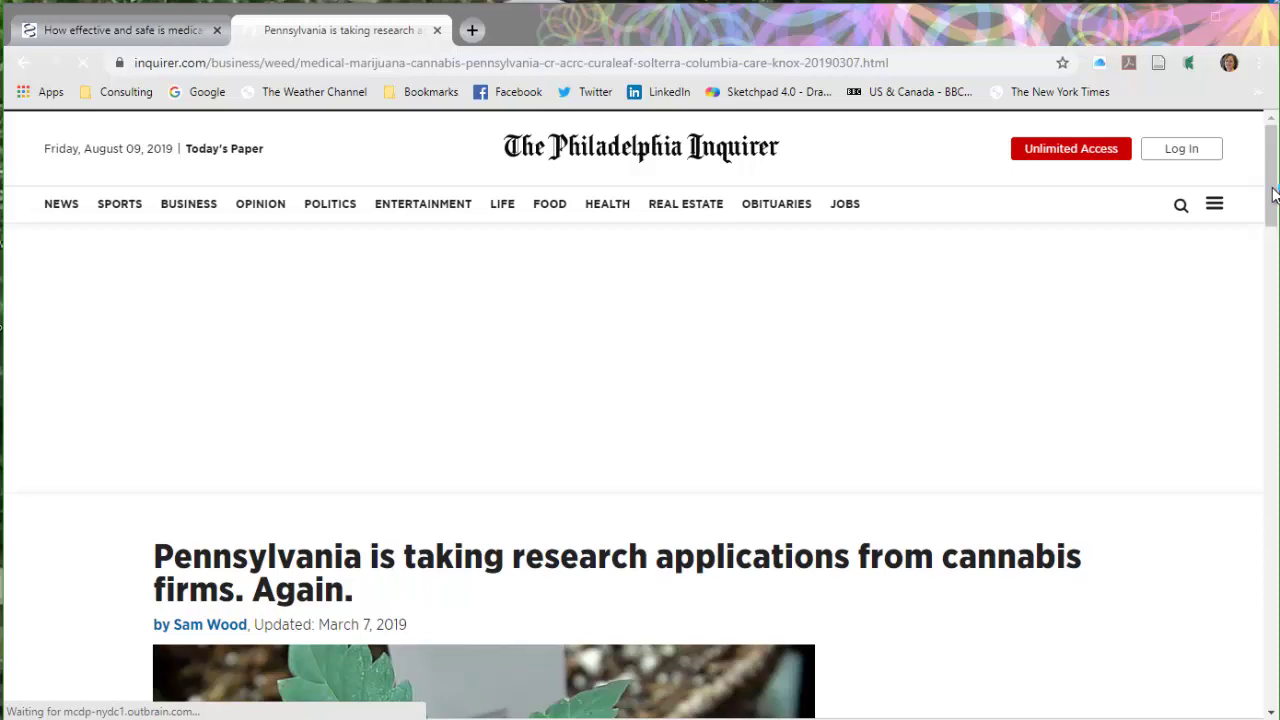
{"action": "scroll", "coordinate": [1273, 218], "scroll_direction": "down", "scroll_amount": 3}
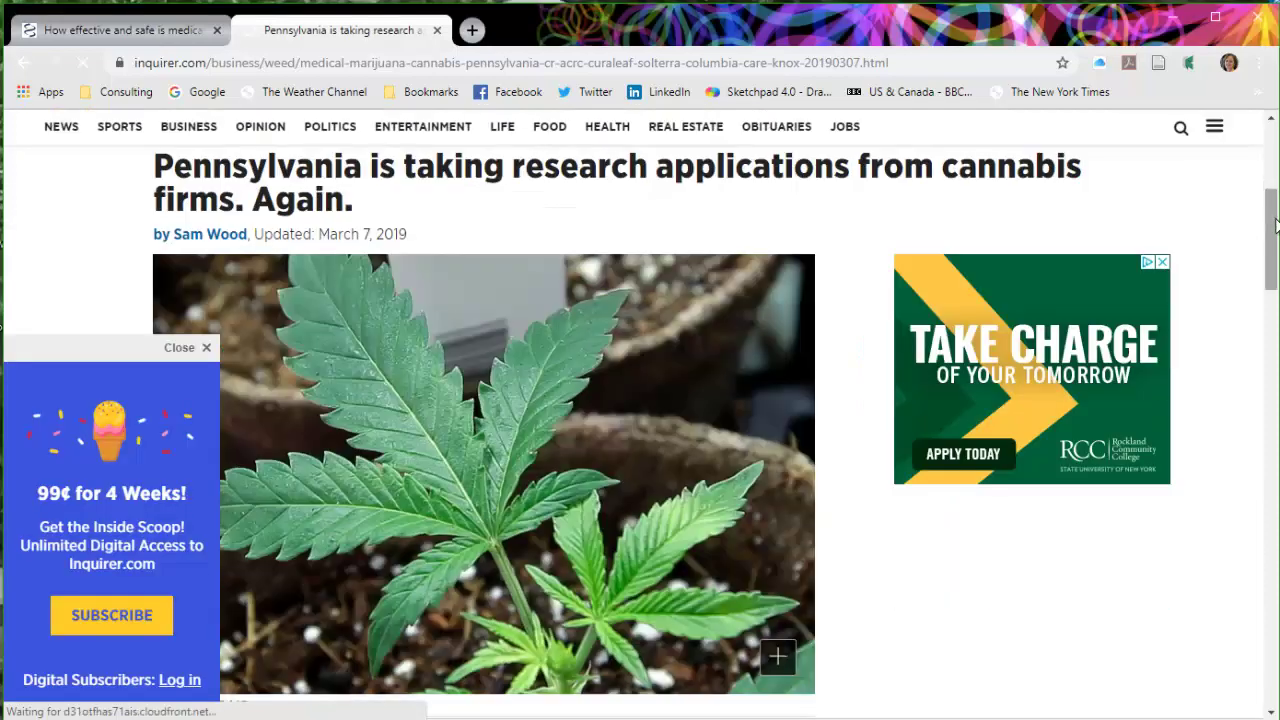
{"action": "scroll", "coordinate": [484, 400], "scroll_direction": "down", "scroll_amount": 3}
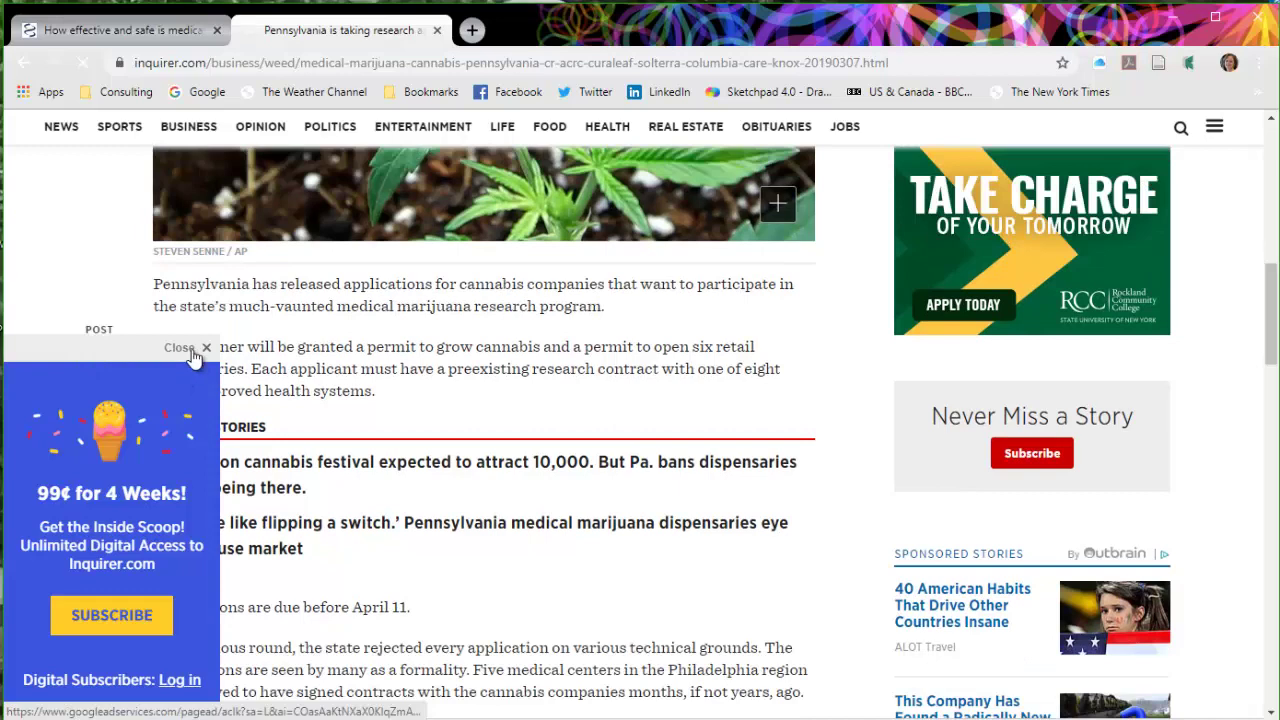
{"action": "left_click", "coordinate": [205, 347]}
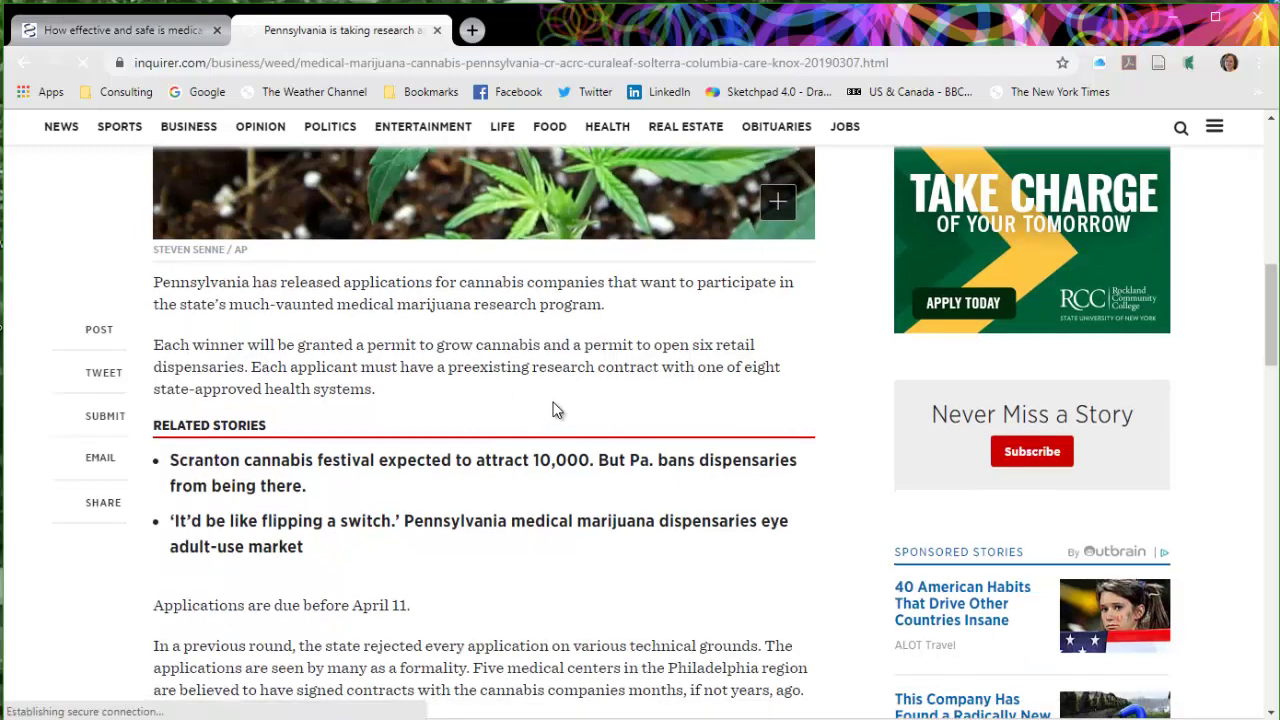
{"action": "scroll", "coordinate": [556, 405], "scroll_direction": "down", "scroll_amount": 3}
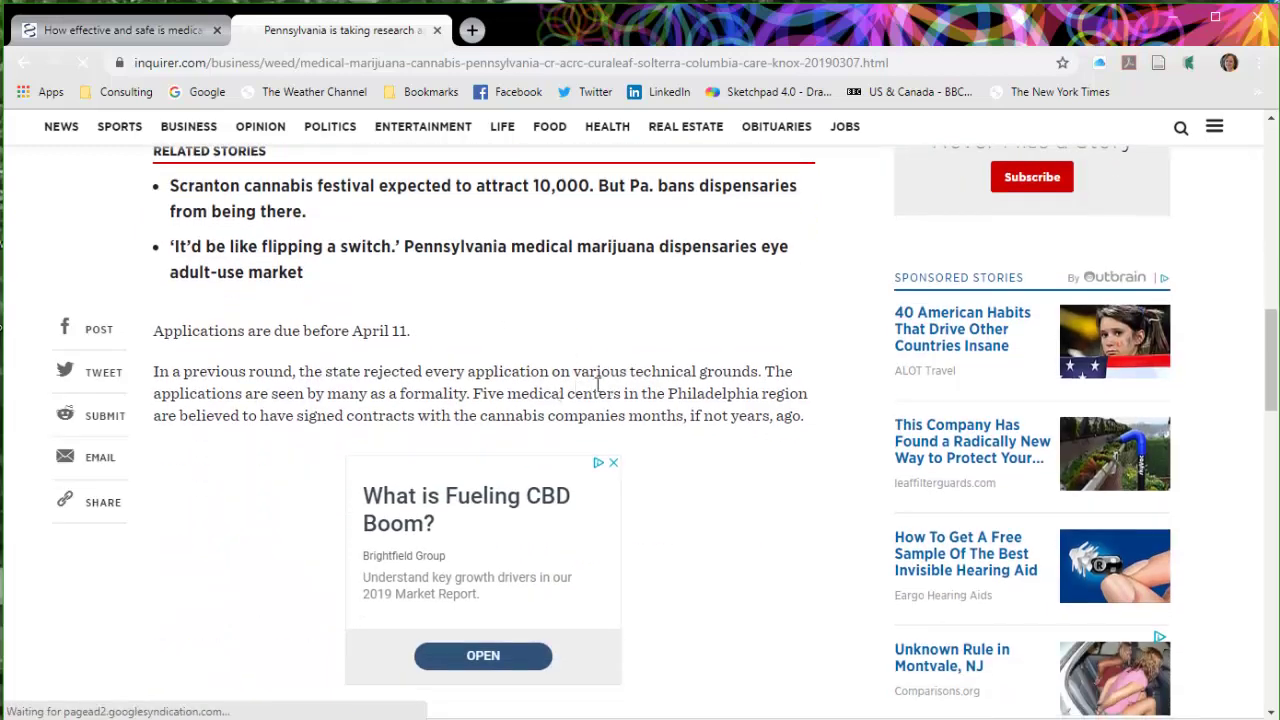
{"action": "scroll", "coordinate": [693, 372], "scroll_direction": "down", "scroll_amount": 2}
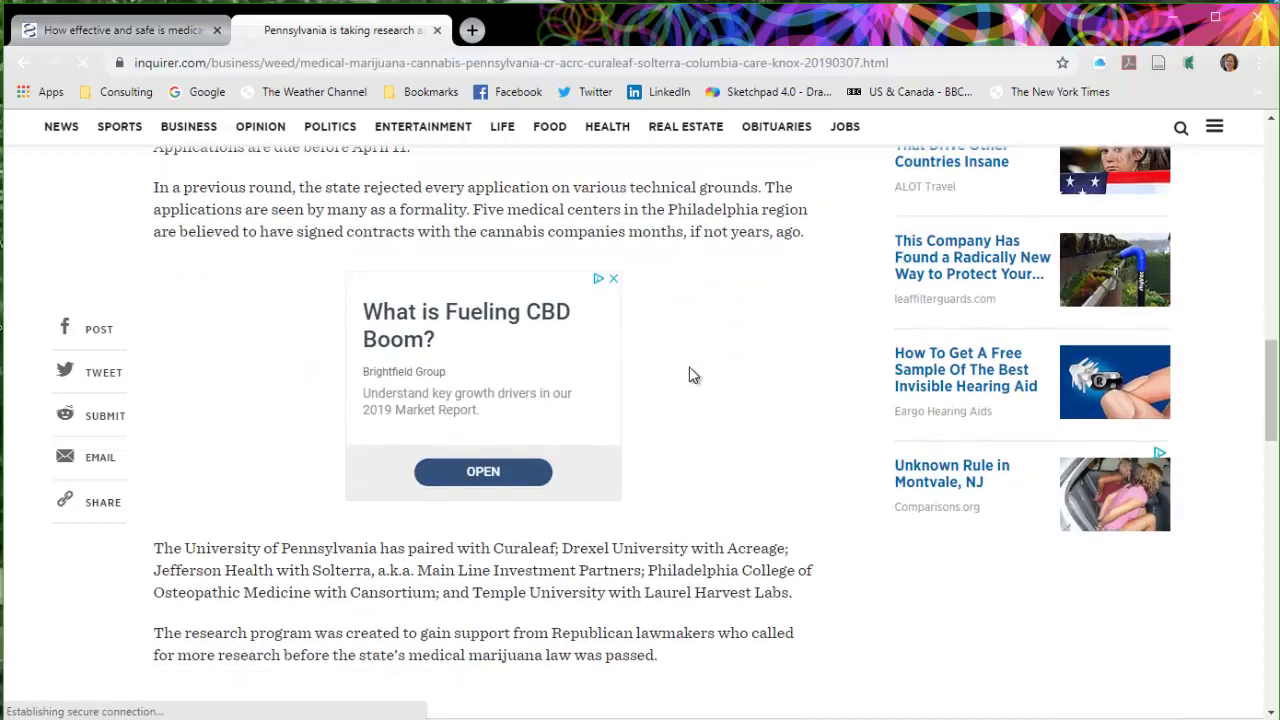
{"action": "scroll", "coordinate": [693, 375], "scroll_direction": "down", "scroll_amount": 3}
{"action": "scroll", "coordinate": [727, 397], "scroll_direction": "up", "scroll_amount": 5}
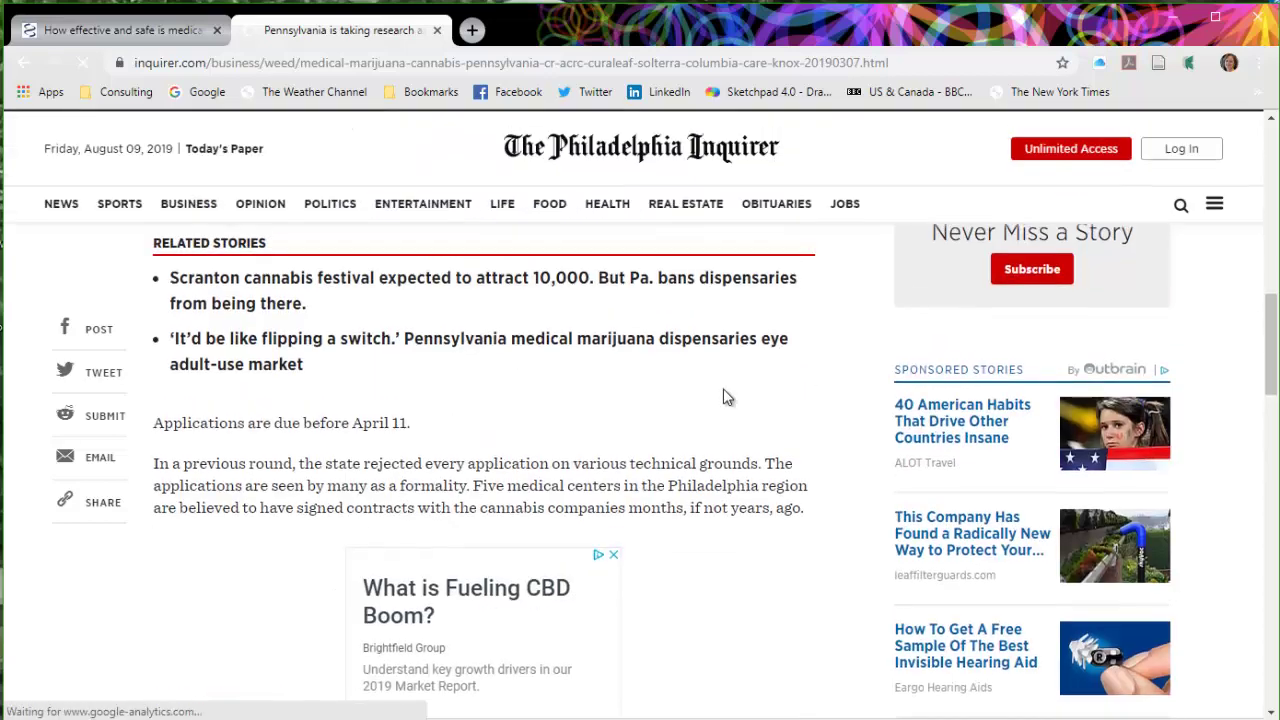
{"action": "scroll", "coordinate": [722, 380], "scroll_direction": "up", "scroll_amount": 6}
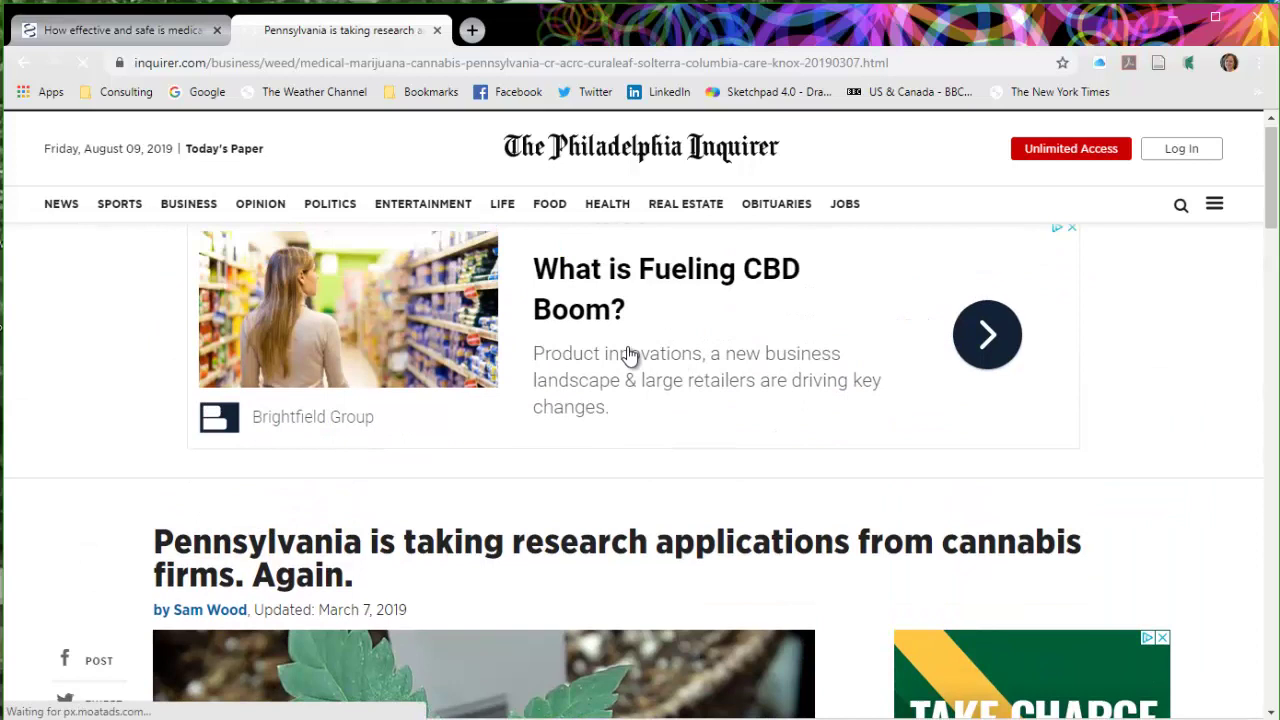
- Save the Inquirer article via Zotero Connector into the z_General Web Searches collection
{"action": "left_click", "coordinate": [1159, 64]}
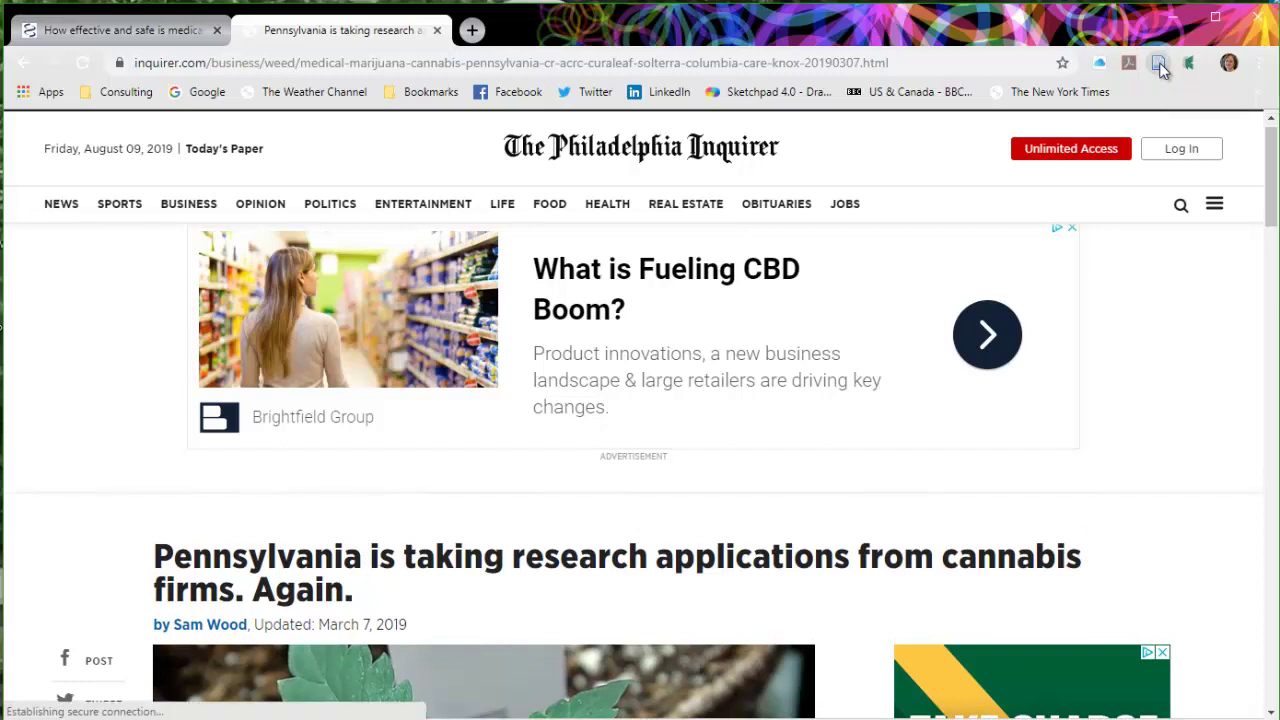
{"action": "left_click", "coordinate": [1196, 150]}
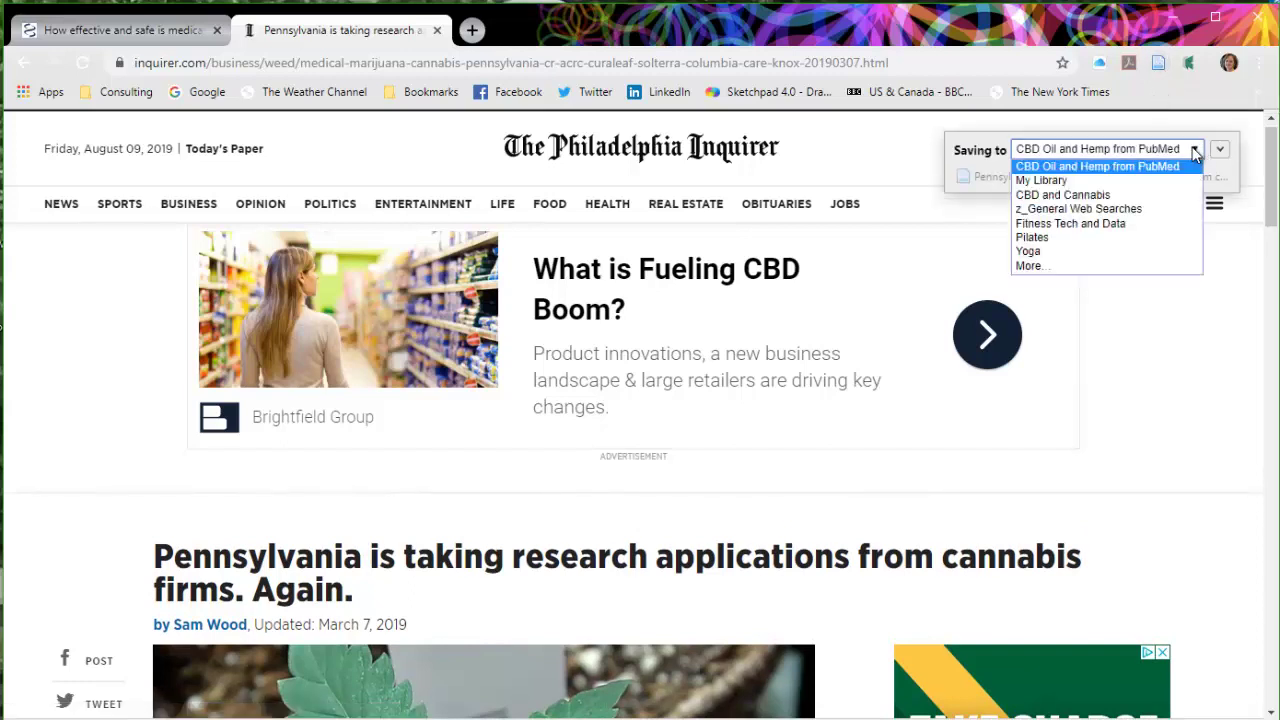
{"action": "left_click", "coordinate": [1104, 266]}
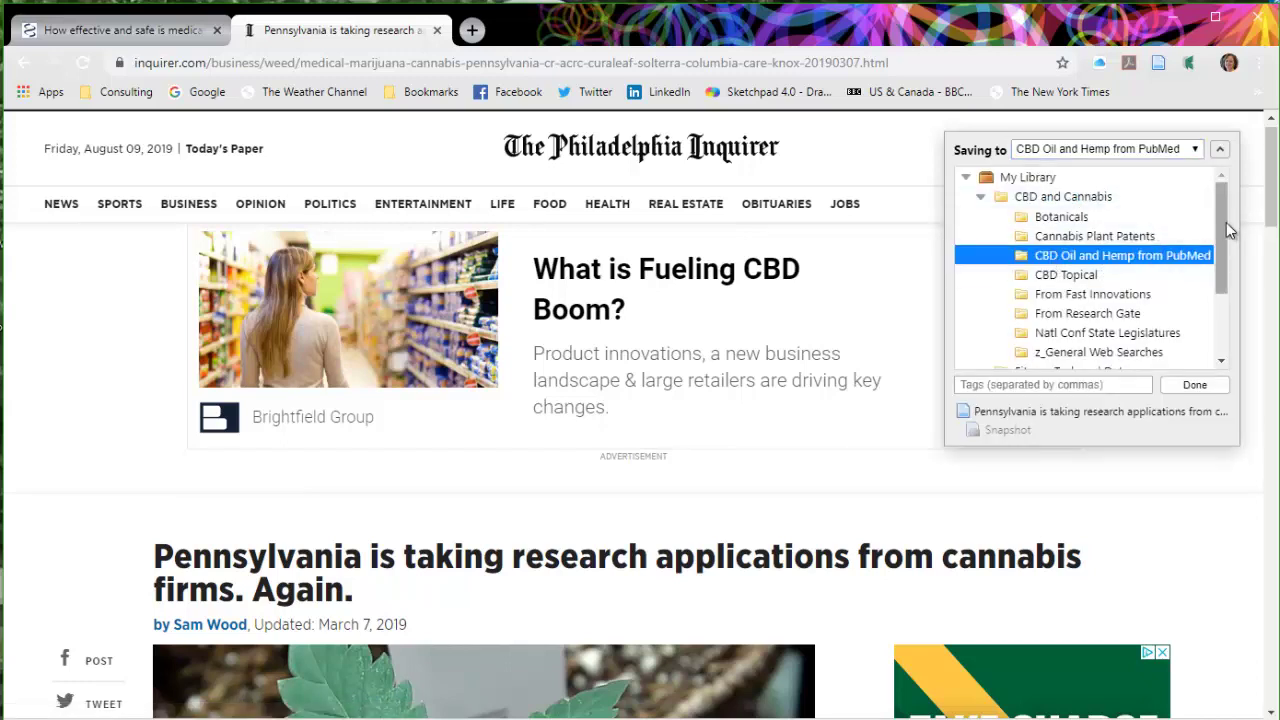
{"action": "left_click", "coordinate": [1058, 354]}
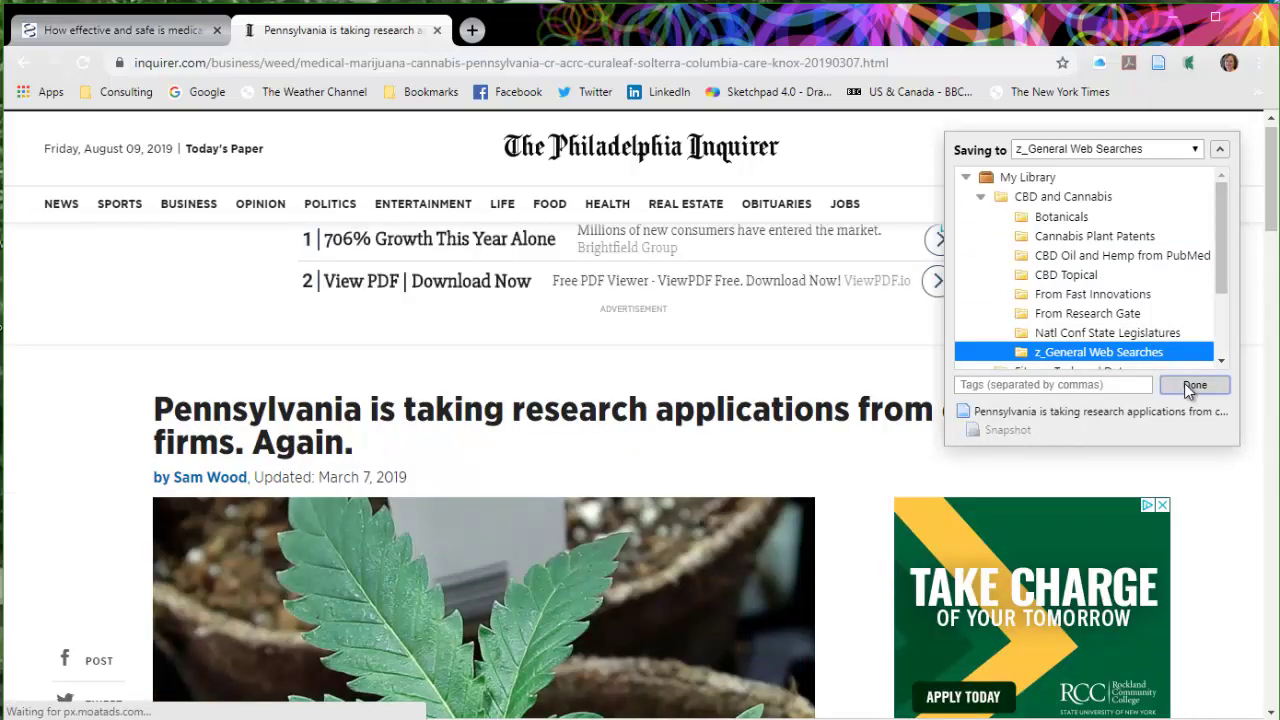
{"action": "left_click", "coordinate": [1192, 386]}
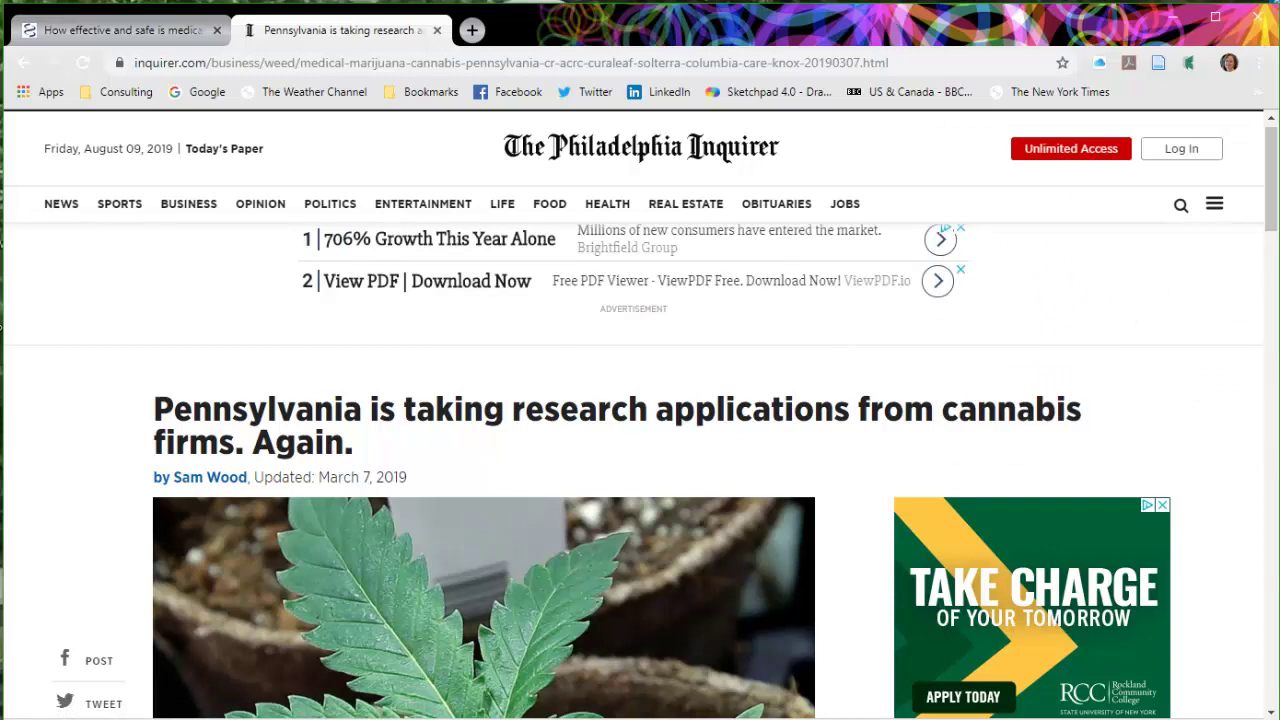
- Begin filling the saved item's empty Date field, checking the article's date in Chrome
{"action": "left_click", "coordinate": [540, 680]}
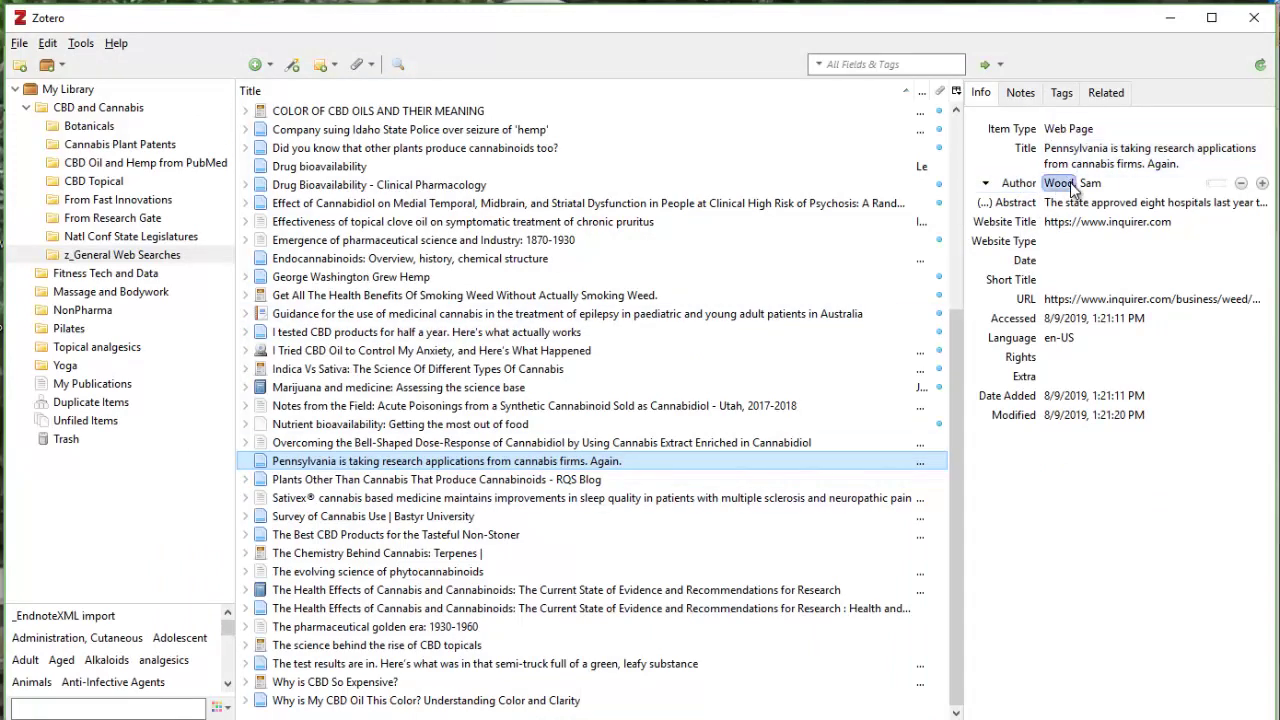
{"action": "left_click", "coordinate": [1069, 222]}
{"action": "key", "text": "Return"}
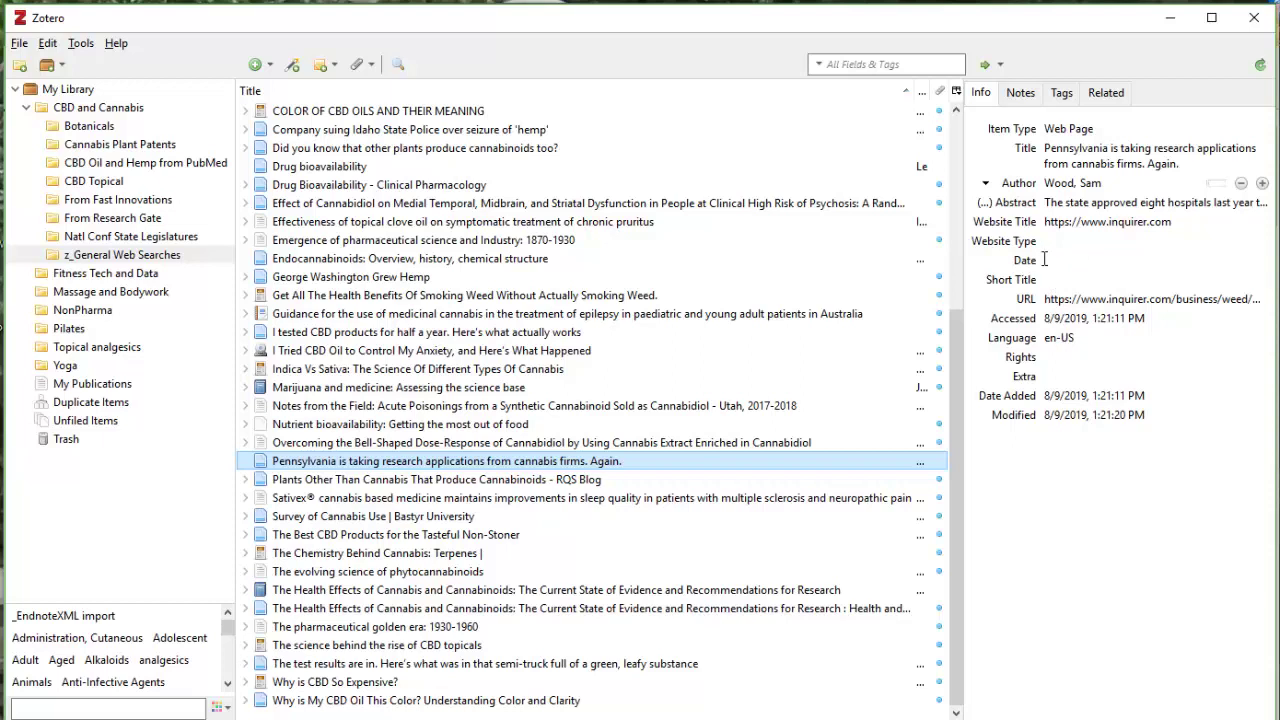
{"action": "left_click", "coordinate": [1102, 260]}
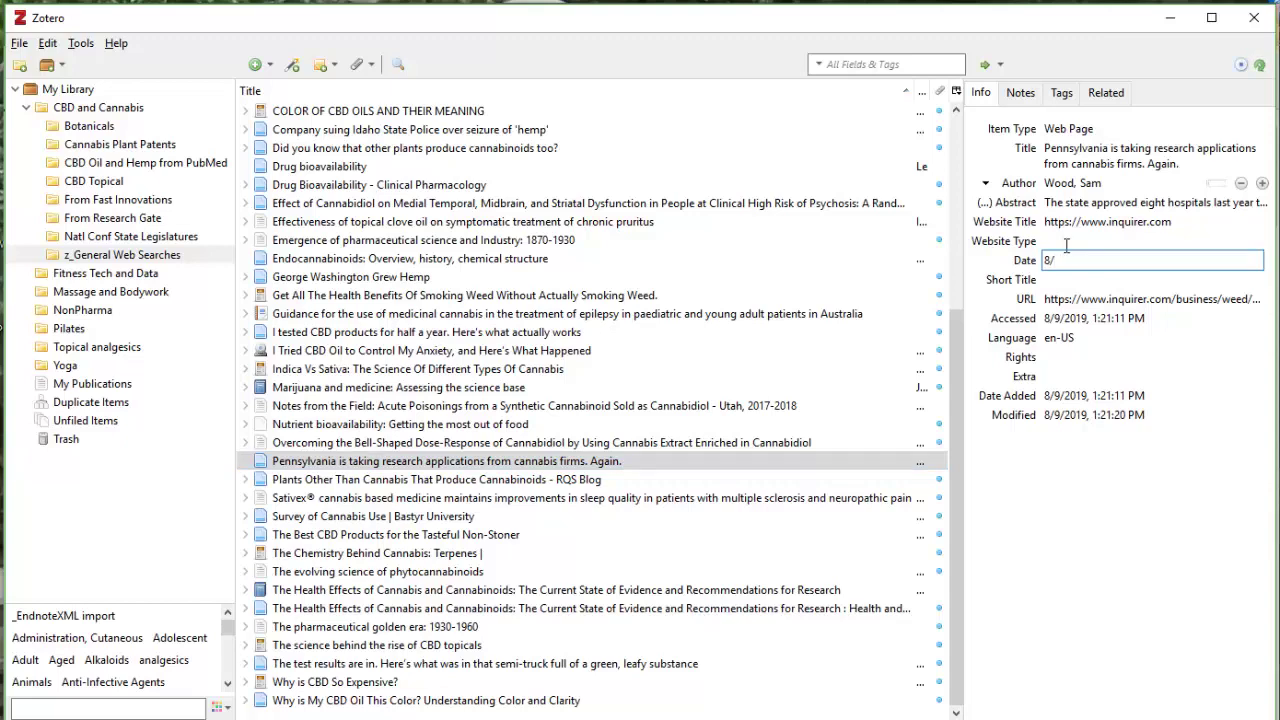
{"action": "type", "text": "8/"}
{"action": "key", "text": "alt+Tab"}
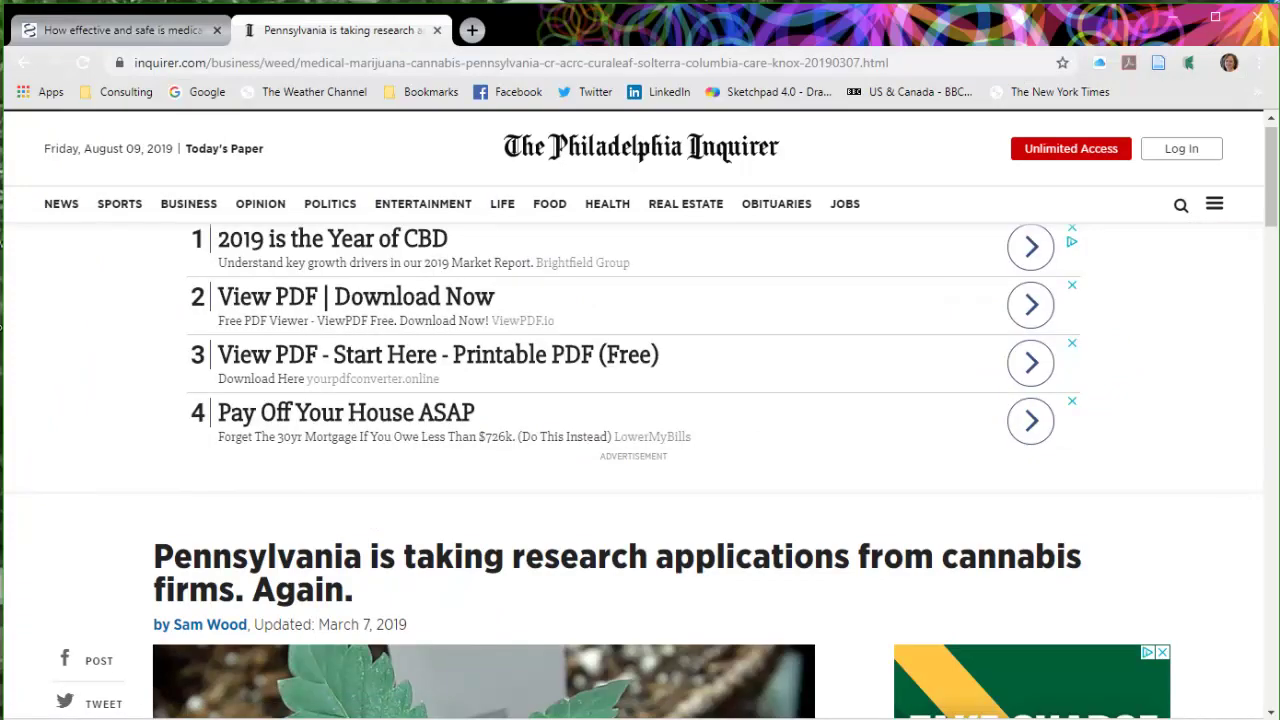
{"action": "key", "text": "alt+Tab"}
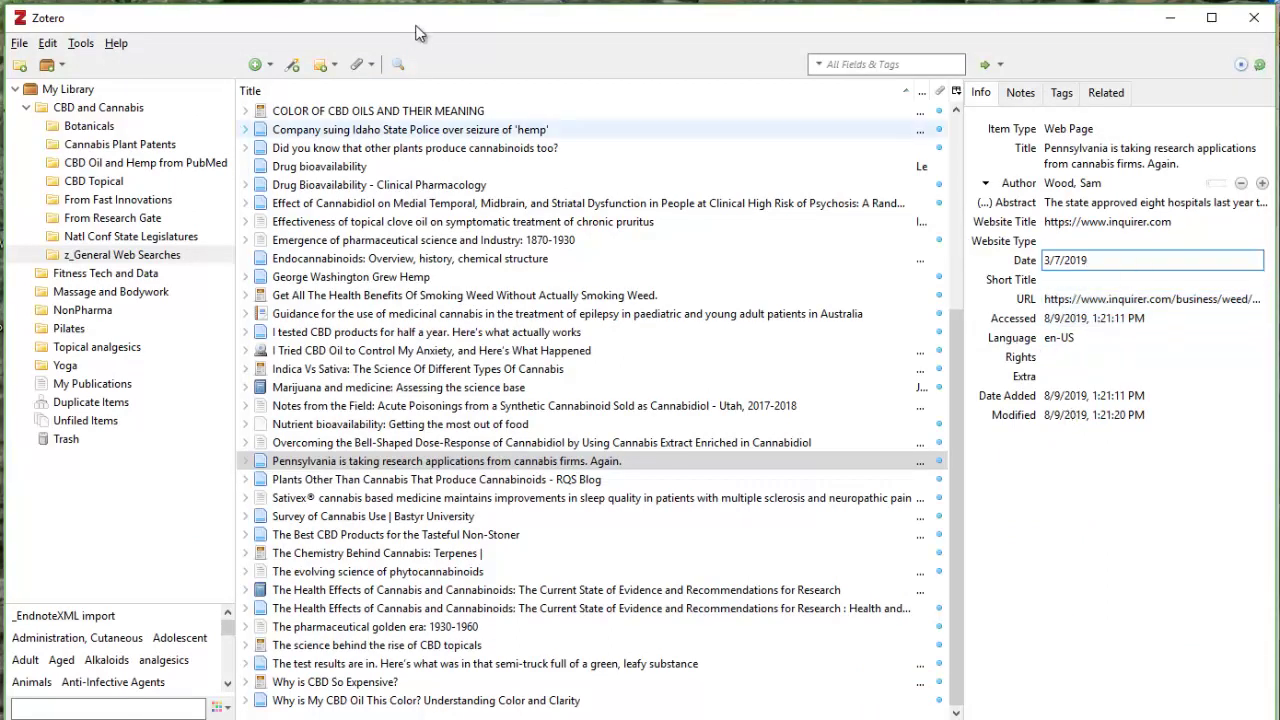
{"action": "left_click", "coordinate": [19, 45]}
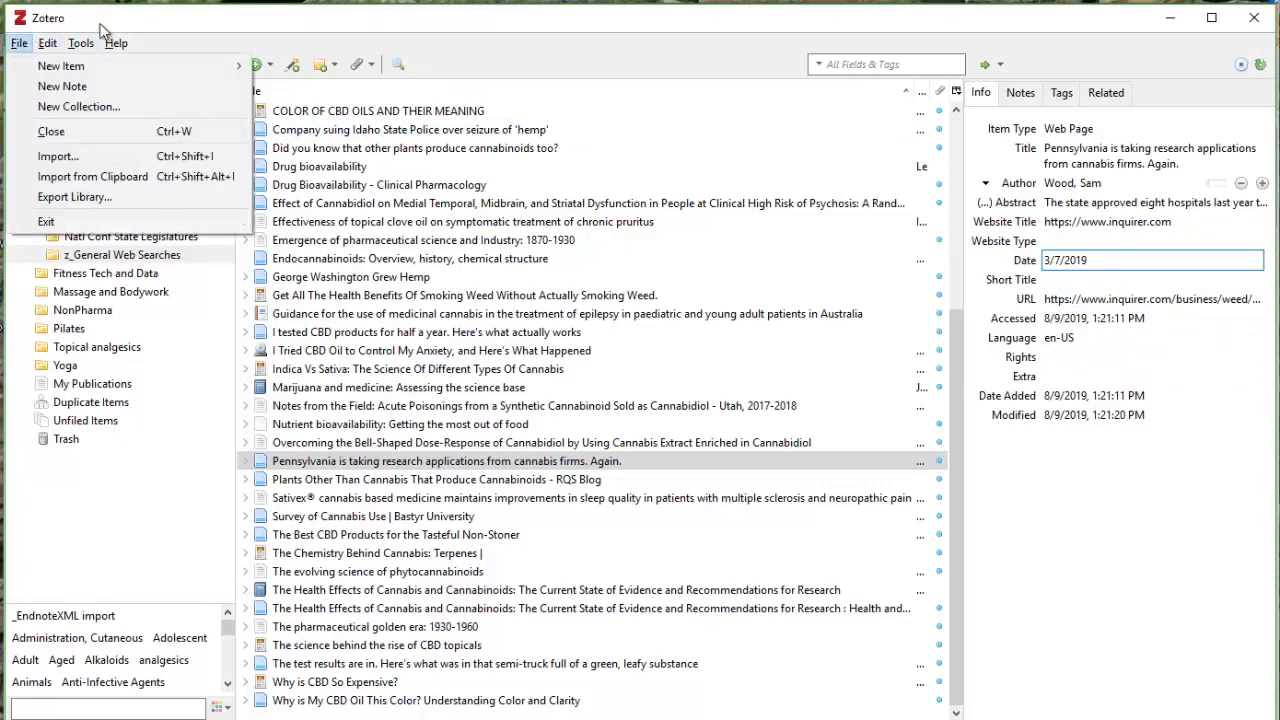
{"action": "mouse_move", "coordinate": [47, 43]}
{"action": "left_click", "coordinate": [531, 55]}
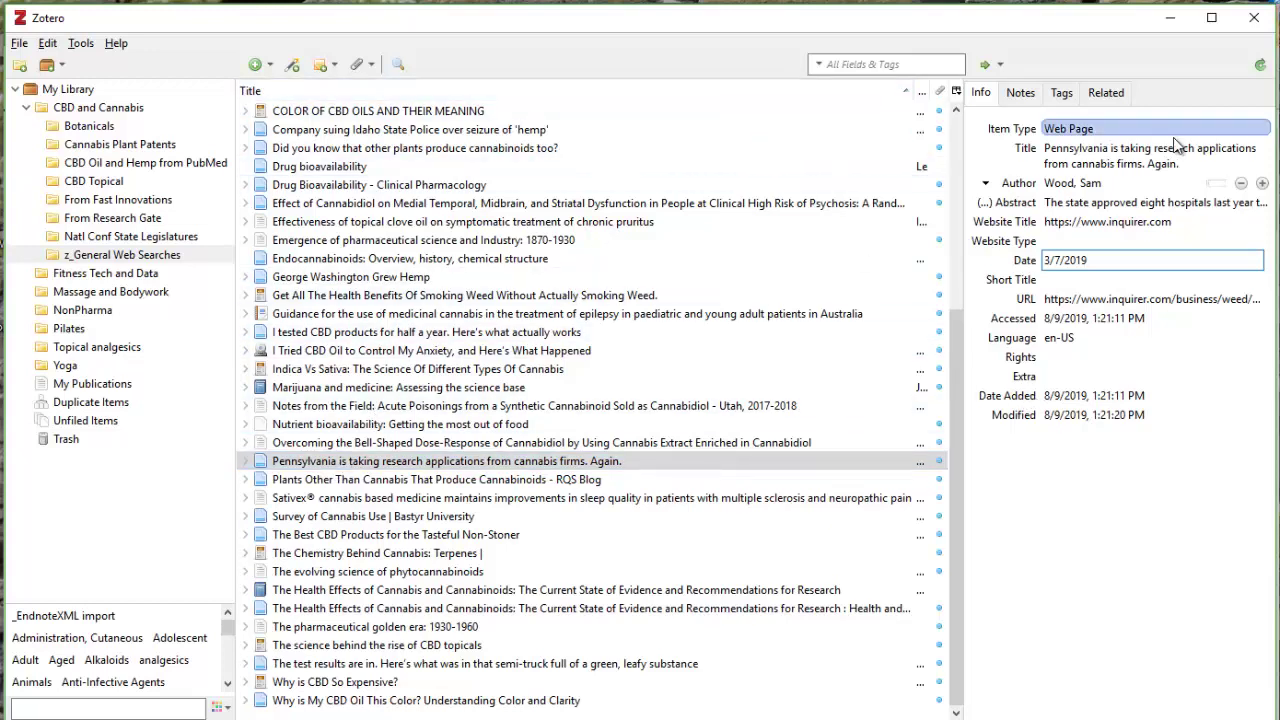
- Review the item's empty Notes and Tags, then return to Info to commit the 3/7/2019 date
{"action": "left_click", "coordinate": [1020, 95]}
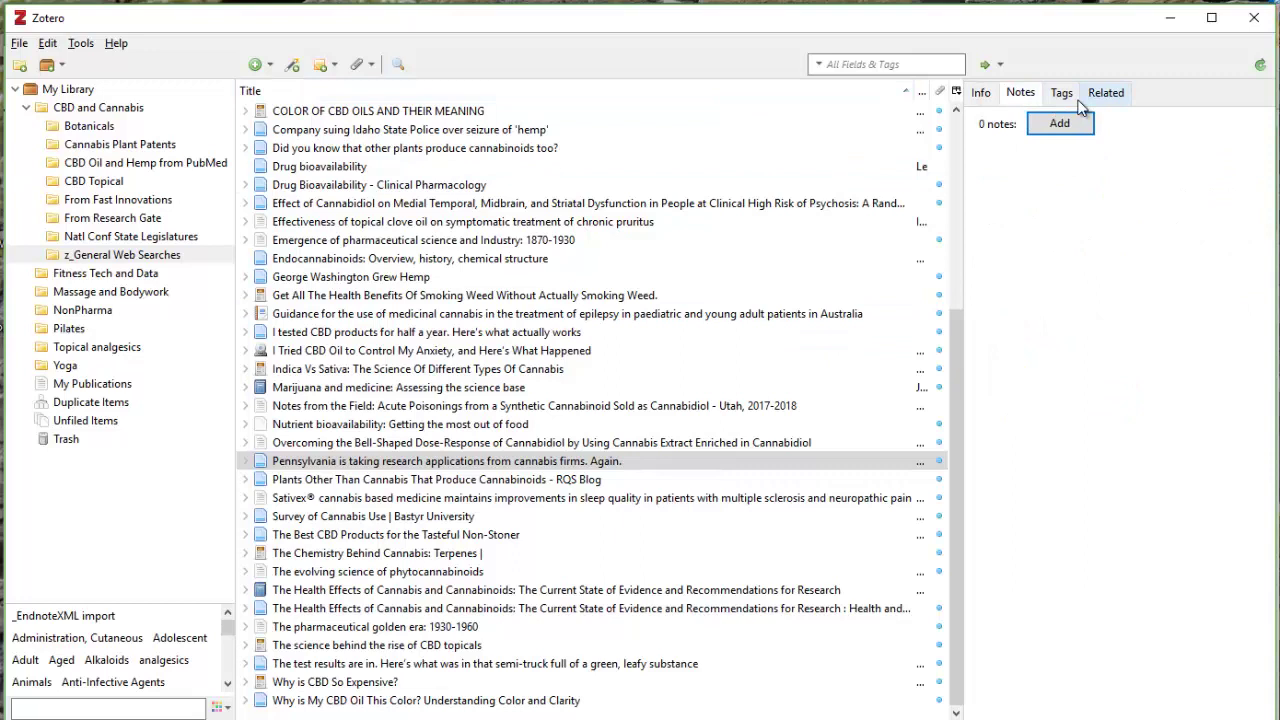
{"action": "left_click", "coordinate": [1063, 98]}
{"action": "left_click", "coordinate": [982, 98]}
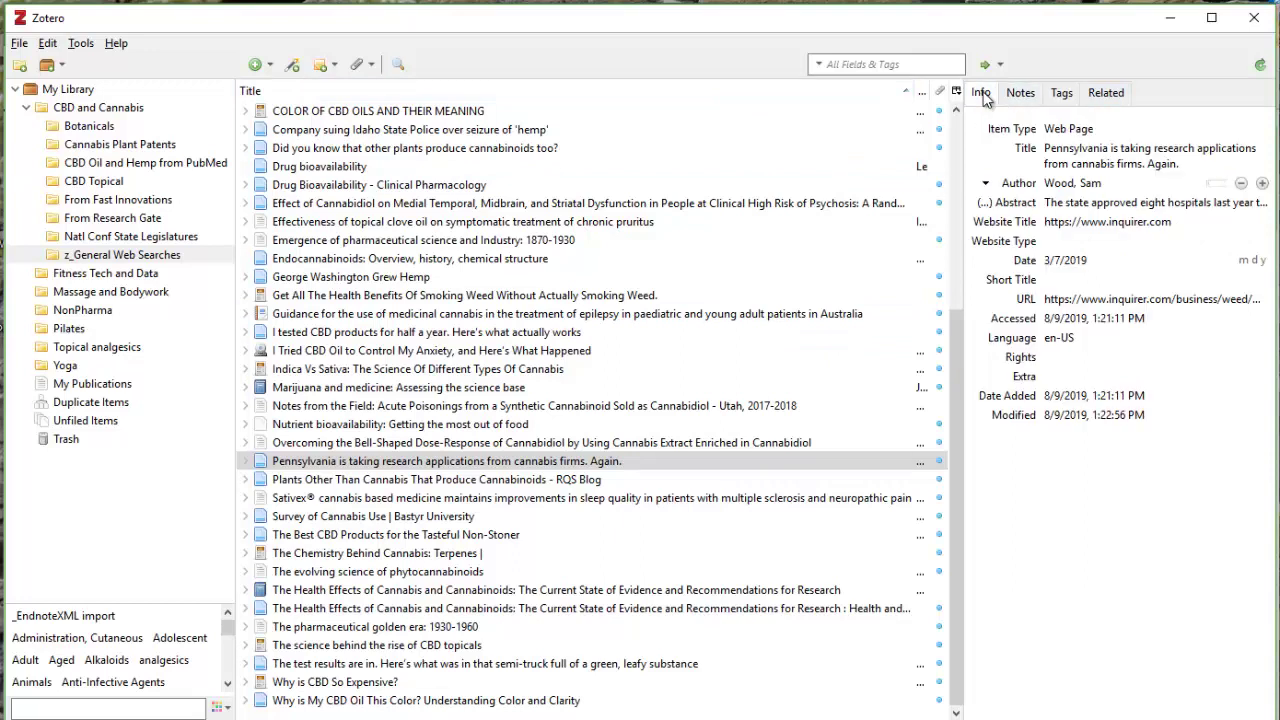